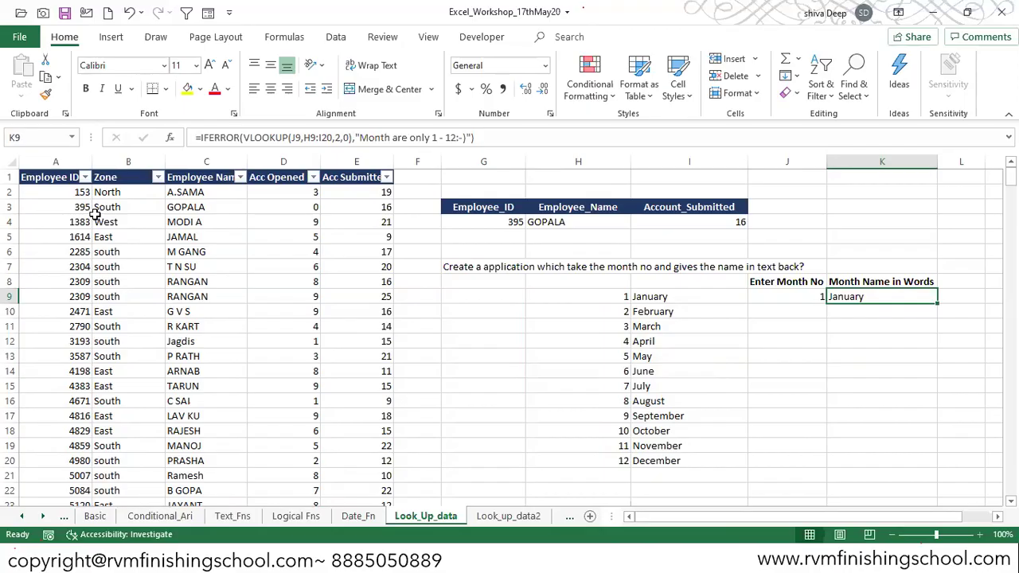
left_click(509, 516)
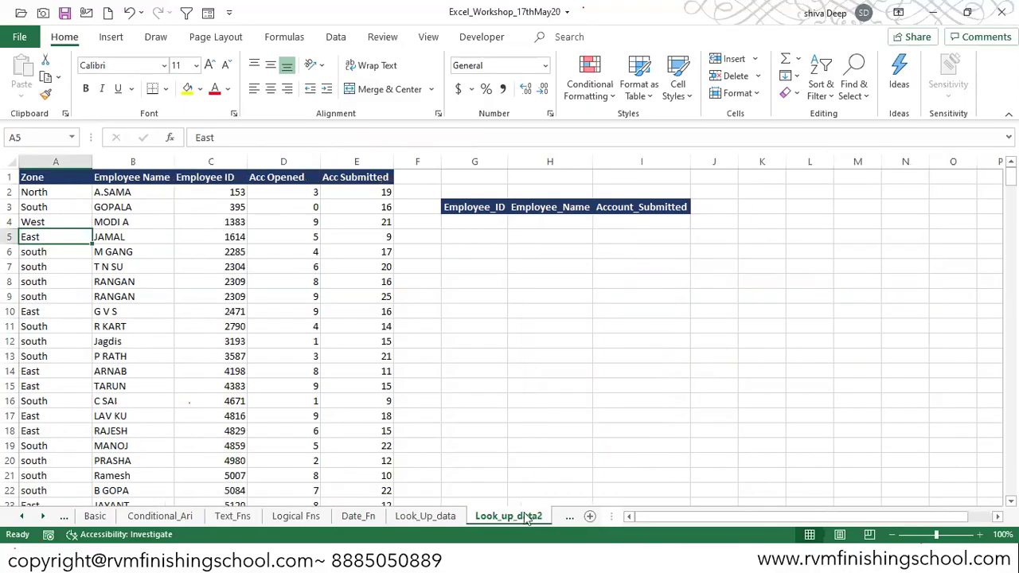
left_click(559, 517)
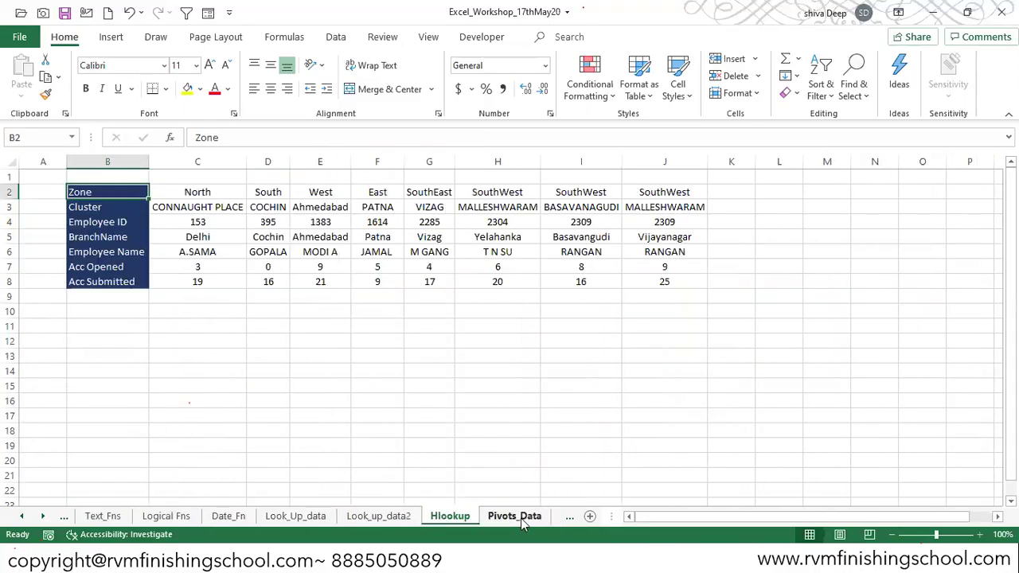
left_click(373, 516)
left_click(315, 518)
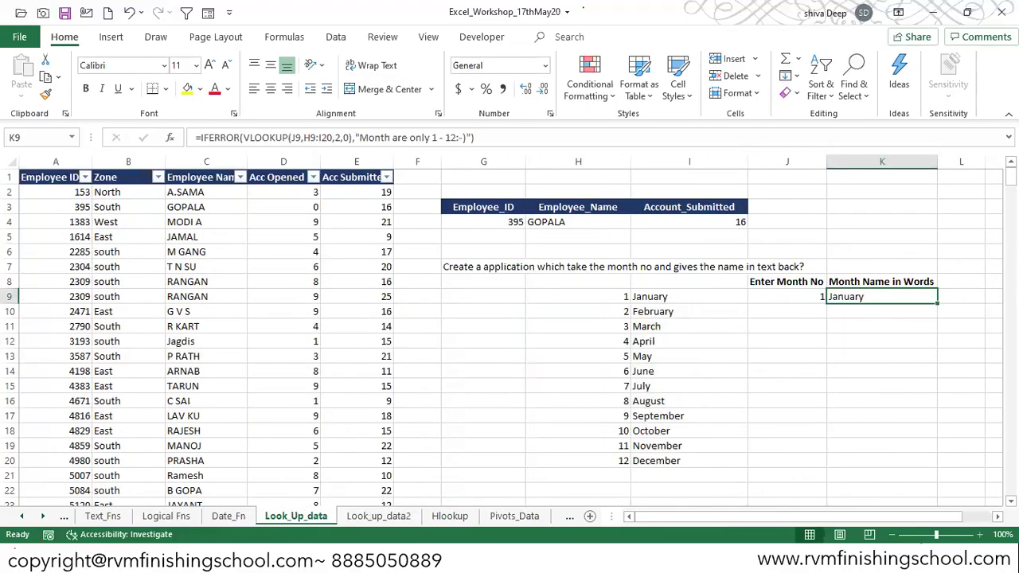
scroll(640, 172, "down", 2)
scroll(640, 172, "up", 2)
Copy the first four employee names, C2:C5, into the empty cells starting at H24 on the Look_Up_data sheet
left_click_drag(195, 194, 208, 232)
key("ctrl+c")
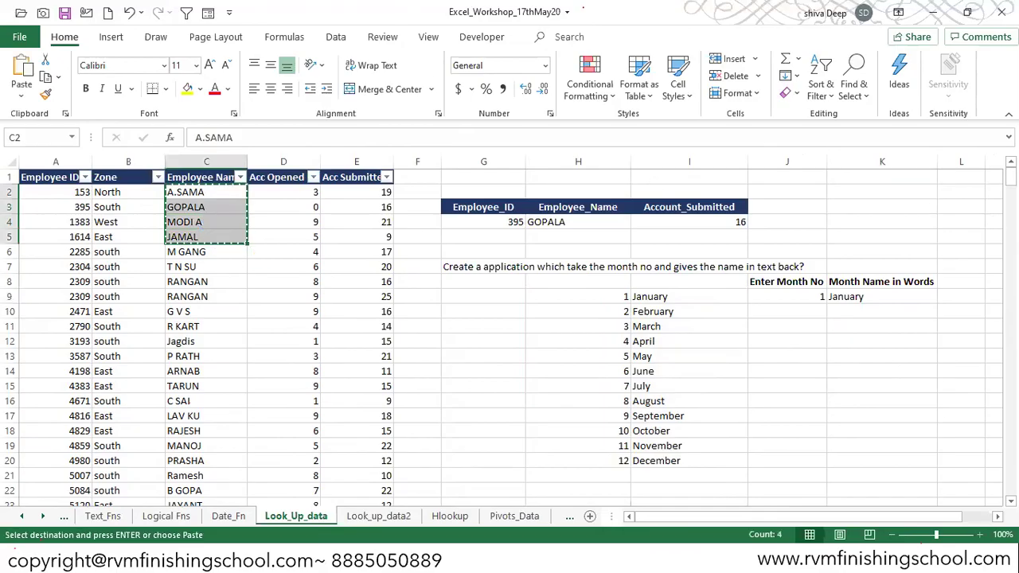
scroll(566, 250, "down", 10)
scroll(566, 251, "up", 4)
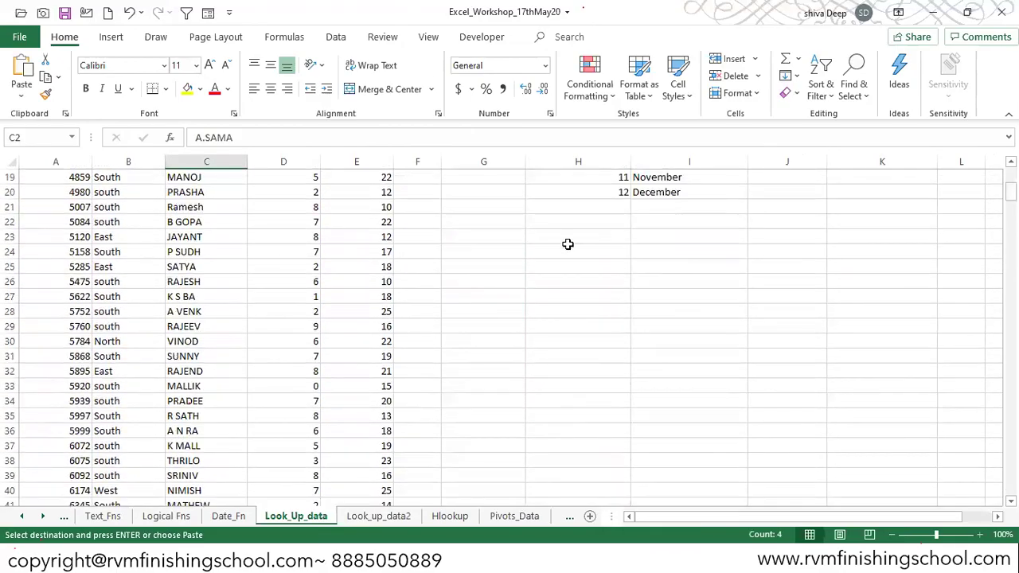
left_click(566, 251)
key("ctrl+v")
Enter the header Employee_Name in H23 above the pasted names
left_click(562, 232)
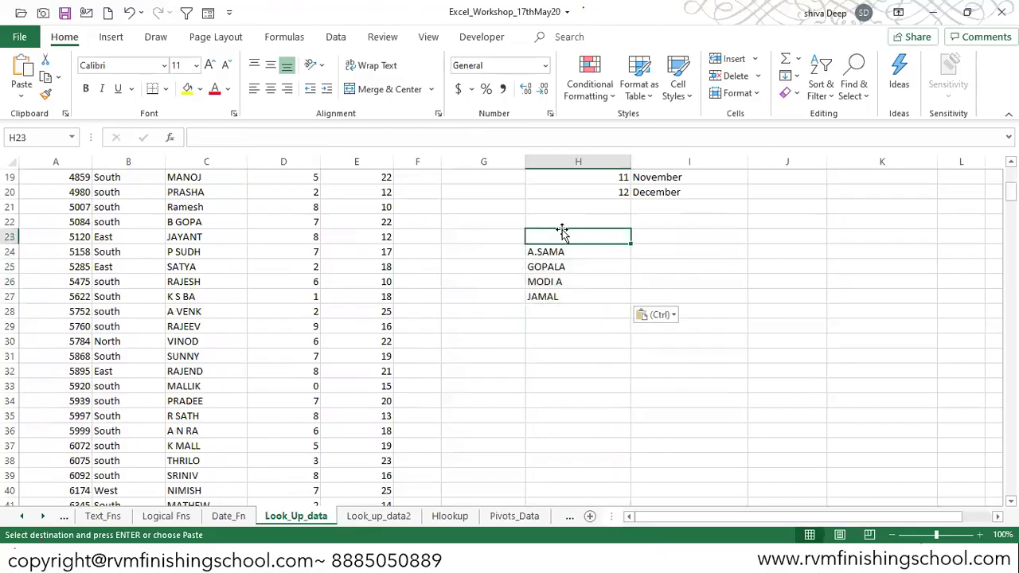
type("Employee")
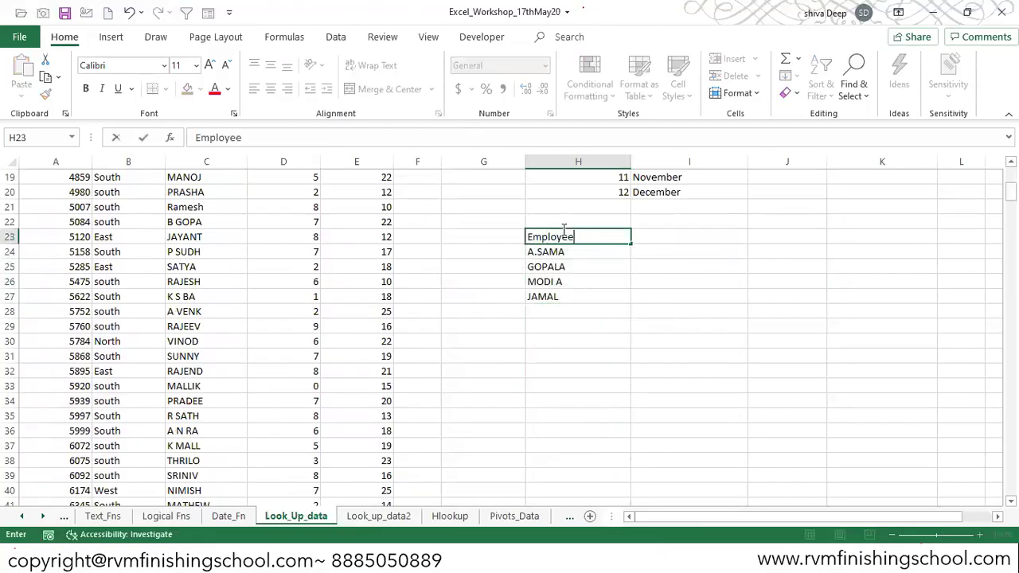
type("_Name")
key("Tab")
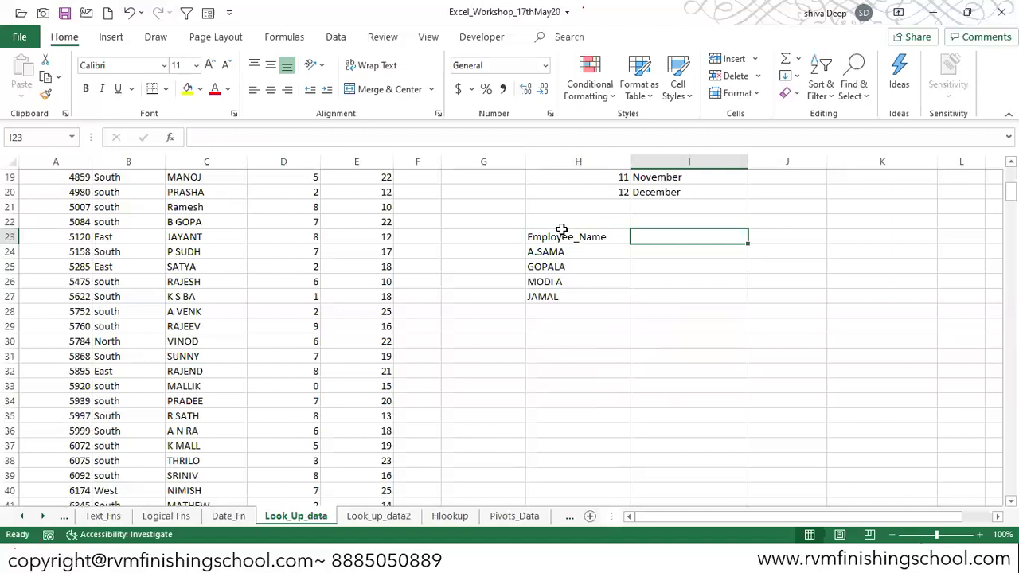
Copy the first two names of the new list, H24:H25, to its end at H28:H29
key("Left")
key("Left")
key("Down")
key("Right")
key("shift+Down")
key("shift+Down")
key("shift+Up")
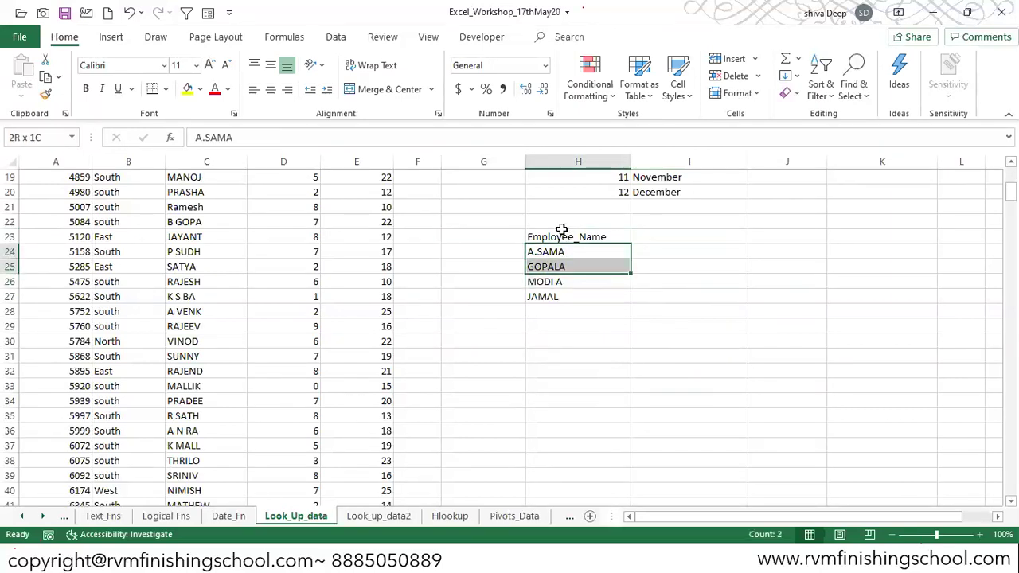
key("ctrl+c")
key("Down")
key("Down")
key("Down")
key("ctrl+v")
Extend the name list to row 33 by copying H26:H29 into H30:H33
key("Up")
key("Up")
key("shift+Down")
key("shift+Down")
key("shift+Down")
key("ctrl+c")
key("Down")
key("Down")
key("Down")
key("Down")
key("Down")
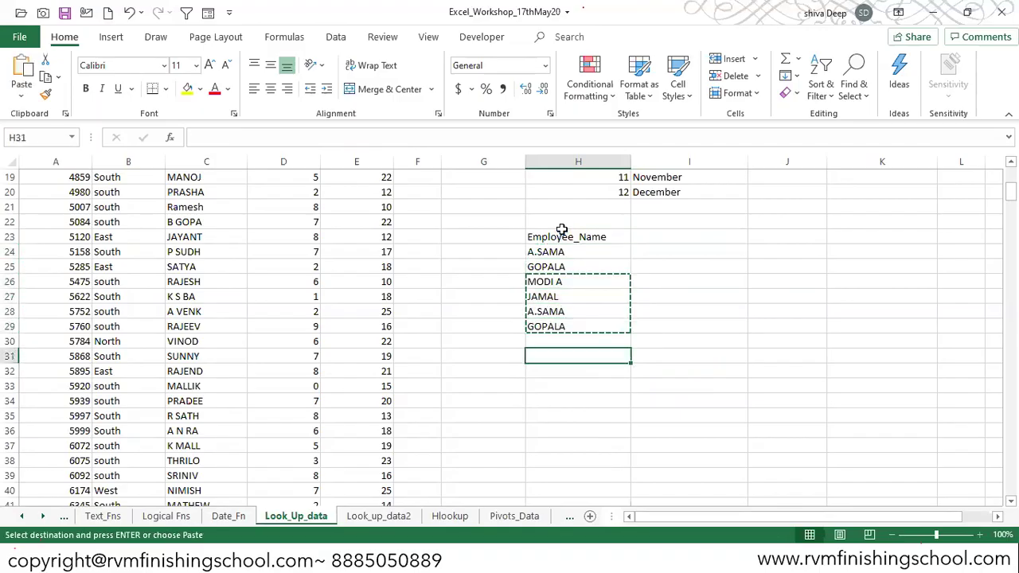
key("Up")
key("ctrl+v")
Make the header cells H23:I23 of the new list bold
key("Up")
key("Up")
key("Up")
key("Up")
key("Up")
key("Up")
key("Up")
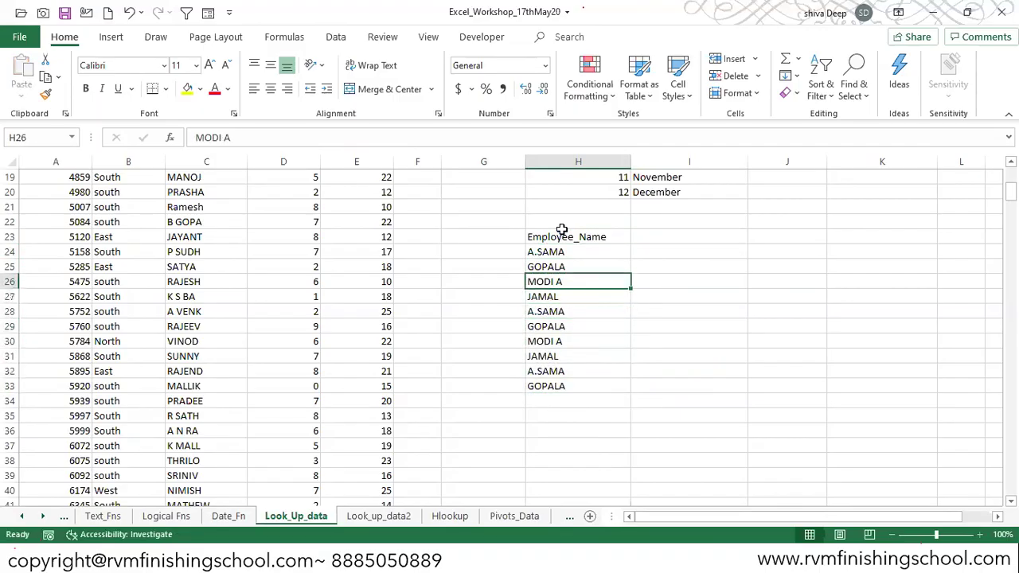
key("shift+Right")
key("ctrl+b")
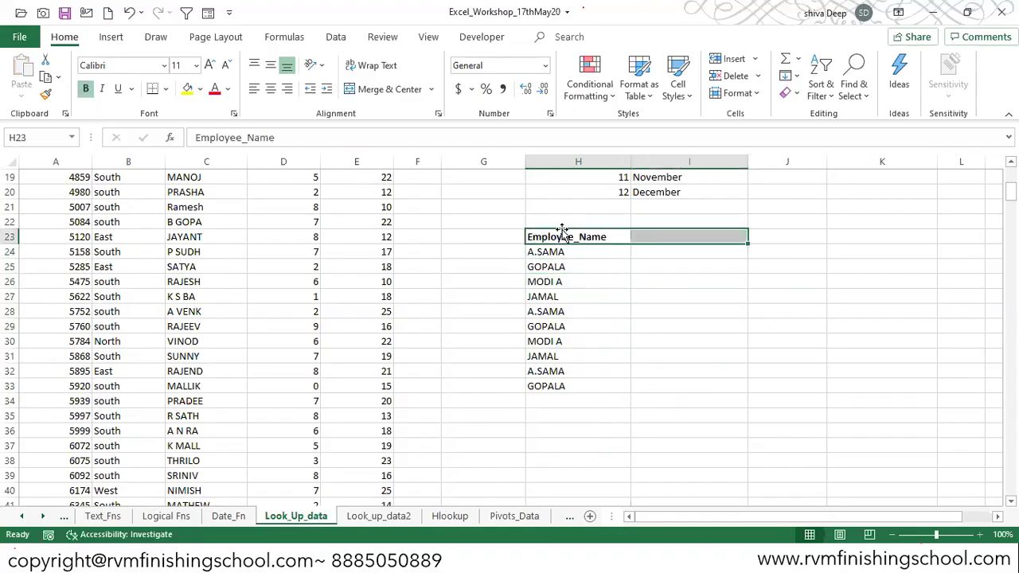
Enter the header Zone in I23 beside Employee_Name
key("Up")
key("Up")
key("Up")
key("Down")
key("Down")
key("Down")
key("Right")
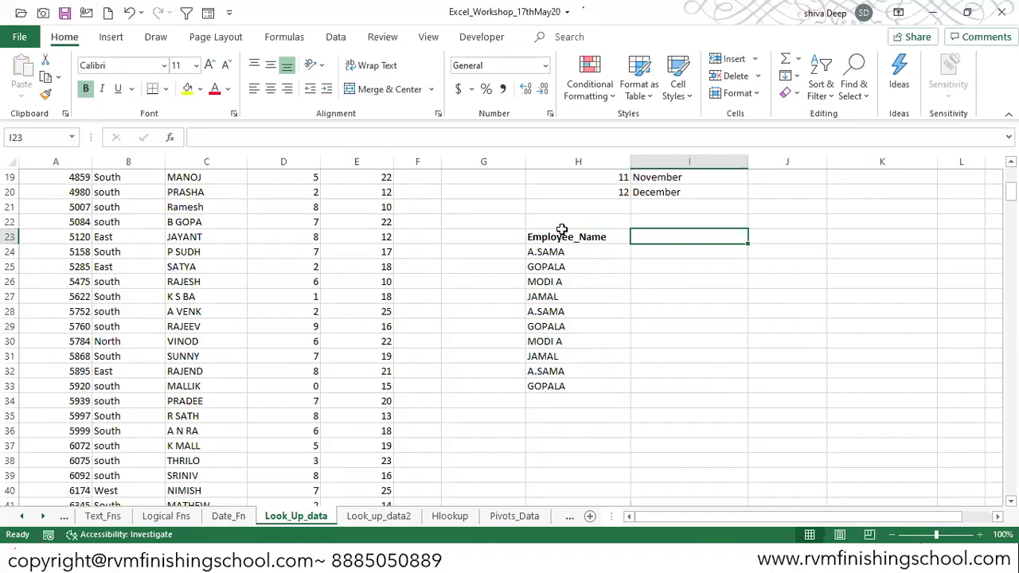
type("Zone")
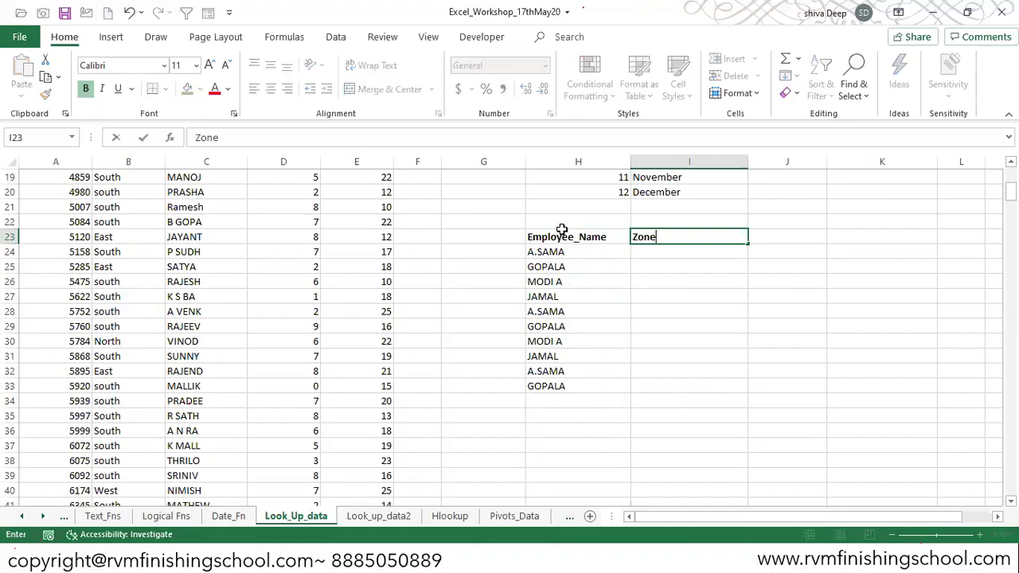
key("Return")
Fill I24:I27 with the zones East, West, North and South
type("East")
key("Return")
type("West")
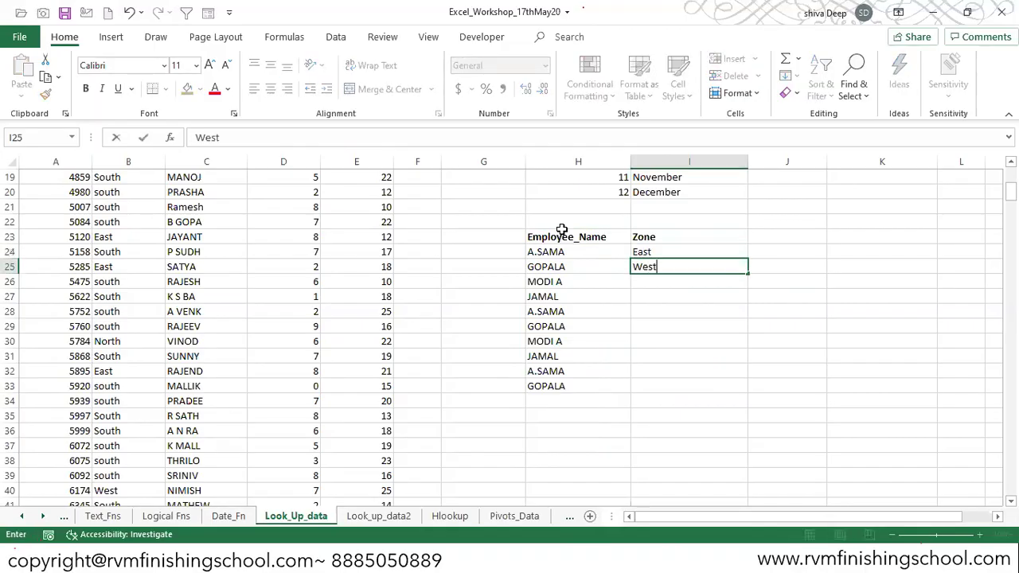
key("Return")
type("North")
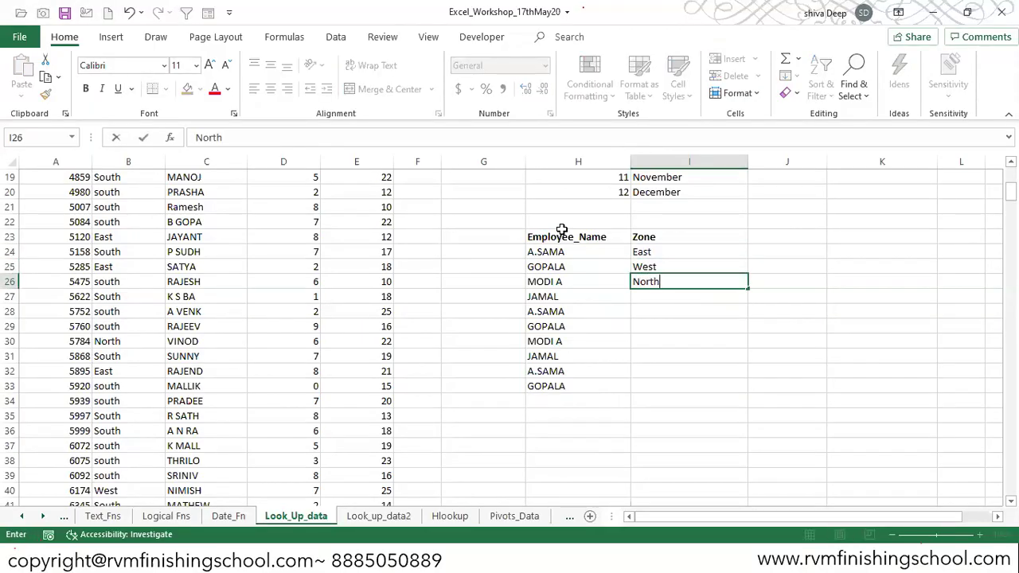
key("Return")
type("South")
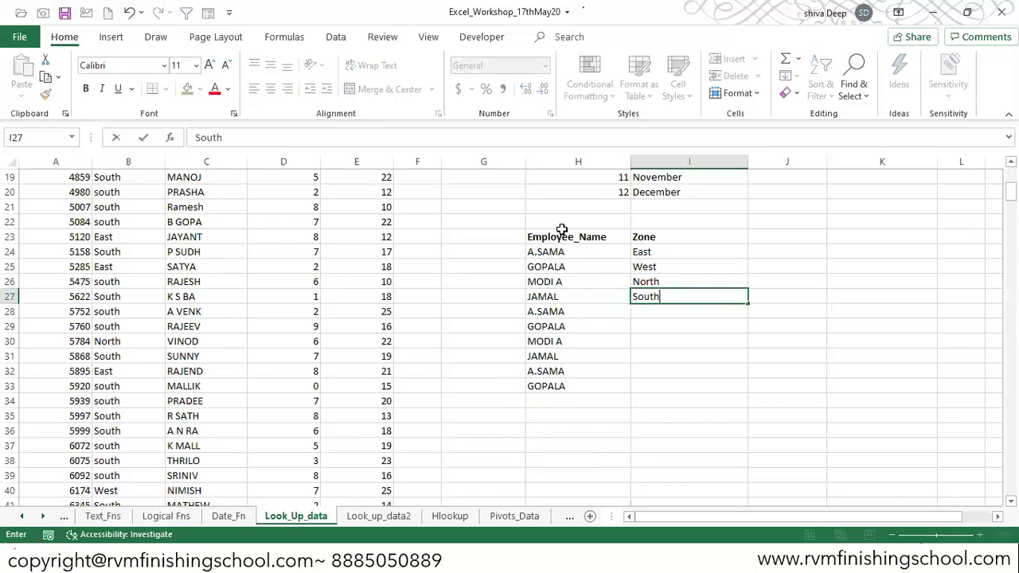
key("Return")
Copy the North and South entries in I26:I27 into I28:I29
key("Up")
key("Up")
key("Up")
key("Up")
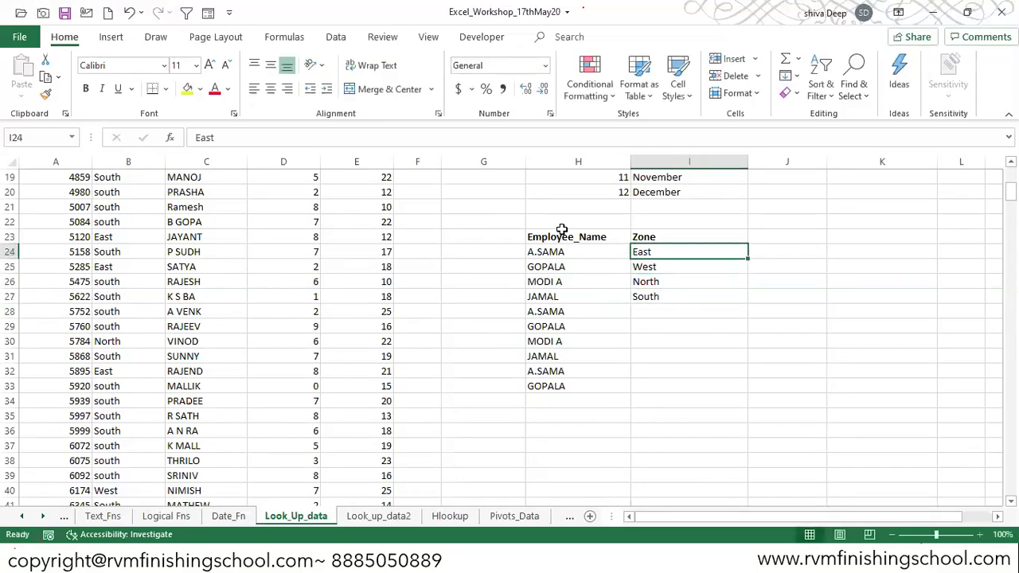
key("shift+Down")
key("shift+Down")
key("Down")
key("Down")
key("Down")
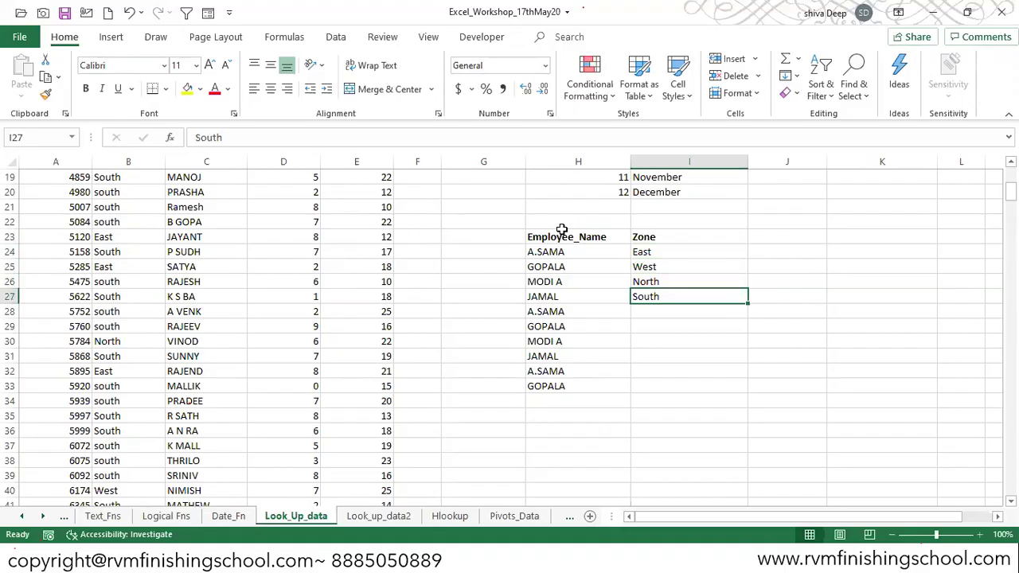
key("shift+Up")
key("ctrl+c")
key("ctrl+Down")
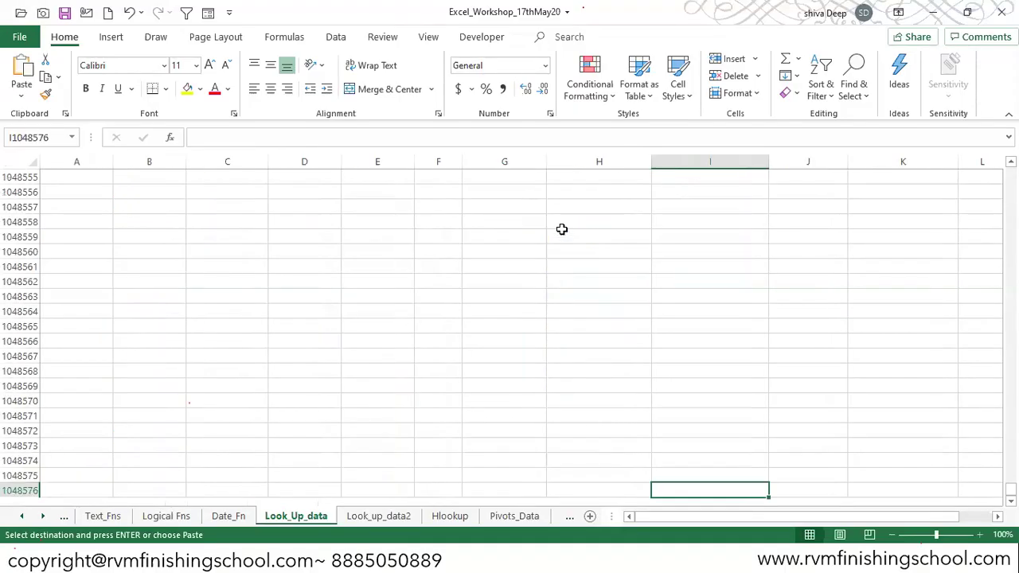
key("ctrl+Up")
key("Down")
key("Return")
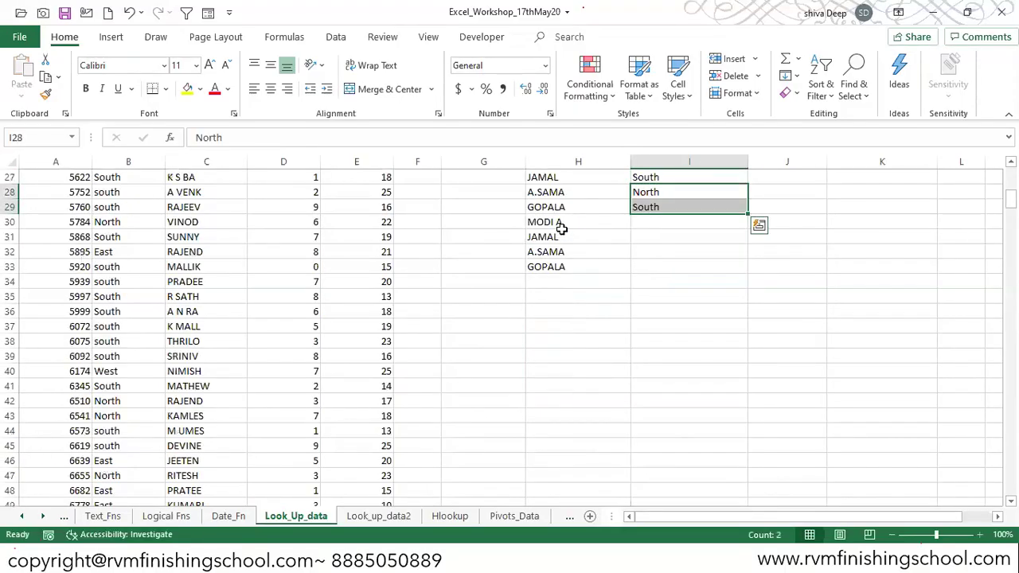
Complete the Zone column by copying I25:I28 into I30:I33
key("Up")
key("Up")
key("Up")
key("Up")
key("Down")
key("shift+Down")
key("shift+Down")
key("shift+Down")
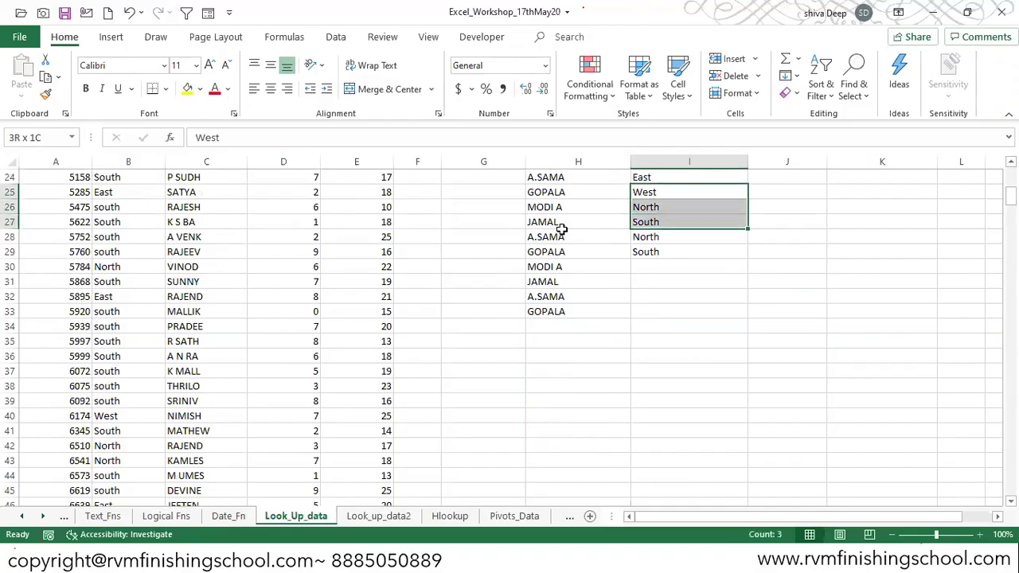
key("ctrl+c")
key("Down")
key("Down")
key("Down")
key("Down")
key("Down")
key("Return")
Enter the header Revenue in J23 beside Zone
key("Up")
key("Up")
key("Up")
key("Up")
key("Up")
key("Up")
key("Up")
key("Up")
key("Up")
key("Up")
key("Up")
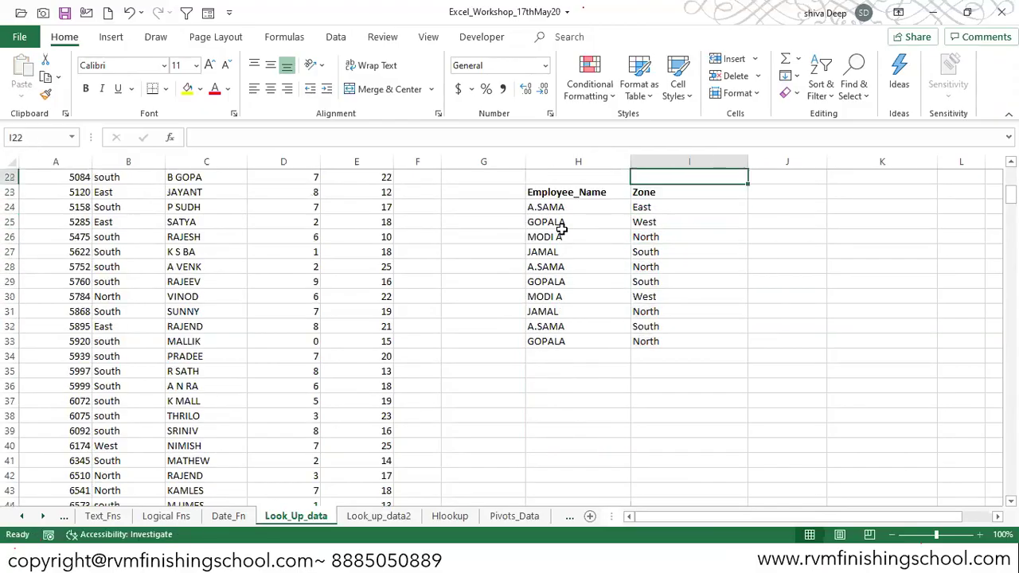
key("Down")
key("Down")
key("Down")
key("Down")
key("Down")
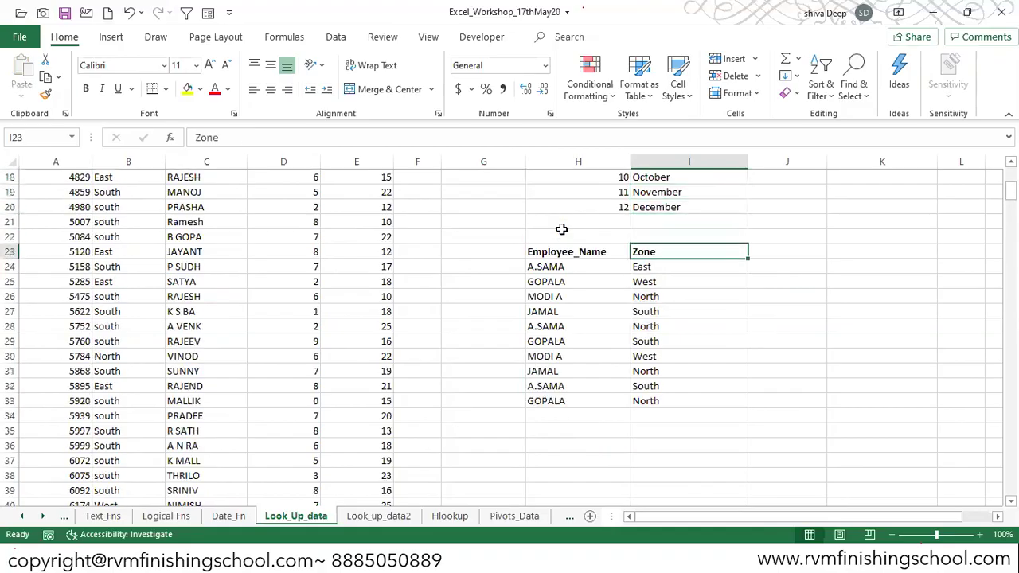
key("Up")
key("Right")
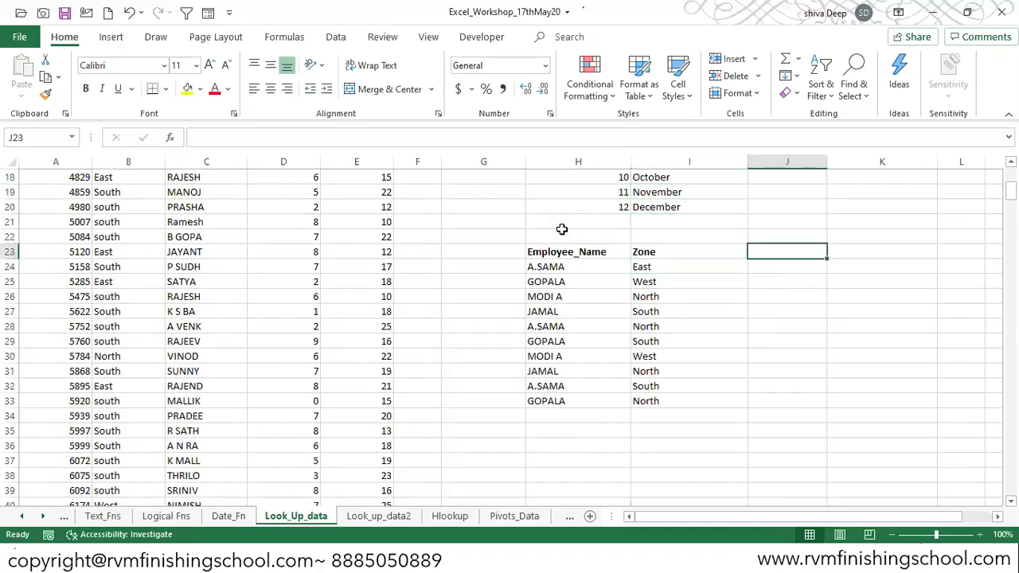
type("Revenue")
key("Up")
key("Up")
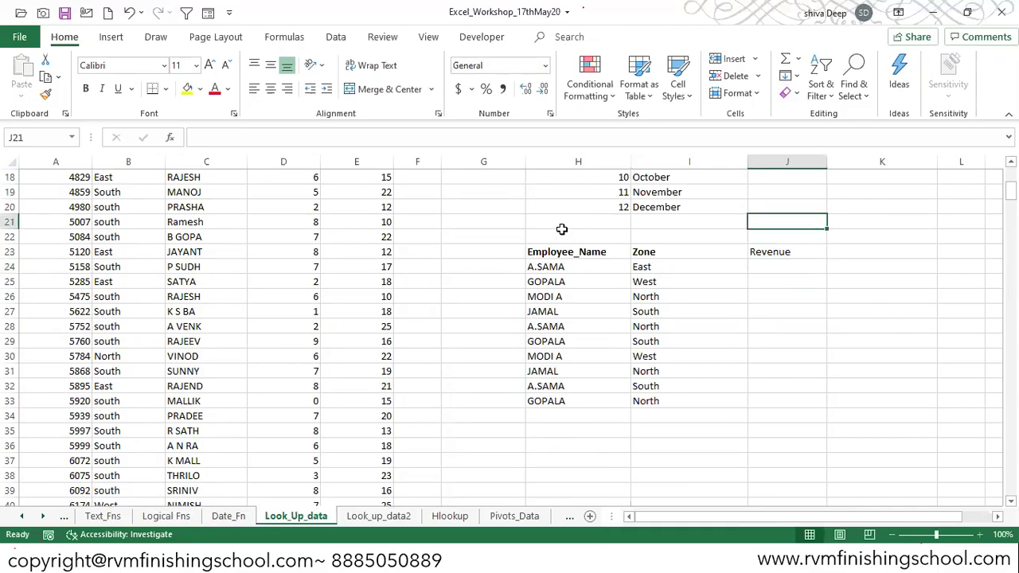
Copy the Acc Submitted values in E2:E14 into the Revenue column starting at J24
key("Up")
key("Up")
key("Up")
key("Up")
key("Up")
key("Up")
key("Up")
key("Up")
key("Up")
key("Up")
key("Up")
key("Up")
key("Up")
key("Left")
key("Left")
key("Left")
key("Left")
key("Left")
key("Left")
key("Left")
key("Left")
key("Left")
key("Up")
key("Up")
key("Up")
key("Up")
key("Up")
key("Up")
key("Up")
key("Right")
key("Down")
key("Down")
key("Right")
key("Right")
key("Right")
key("Right")
key("Up")
key("Left")
key("shift+Down")
key("shift+Down")
key("shift+Down")
key("shift+Down")
key("shift+Down")
key("shift+Down")
key("shift+Down")
key("shift+Down")
key("shift+Down")
key("shift+Down")
key("shift+Down")
key("shift+Down")
key("ctrl+c")
key("Down")
key("Down")
key("Down")
key("Down")
key("Down")
key("Down")
key("Down")
key("Down")
key("Down")
key("Down")
key("Down")
key("Down")
key("Down")
key("Down")
key("Down")
key("Down")
key("Down")
key("Down")
key("Down")
key("Down")
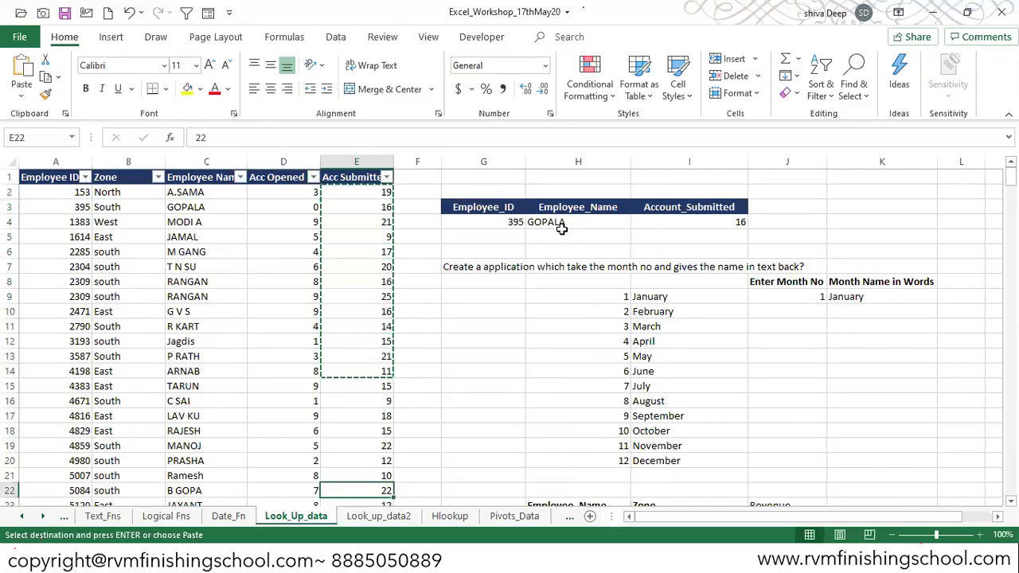
key("Down")
key("Down")
key("Down")
key("Right")
key("Right")
key("Right")
key("Right")
key("Right")
key("Right")
key("Right")
key("Right")
key("Right")
key("Up")
key("Up")
key("Left")
key("Left")
key("Left")
key("Left")
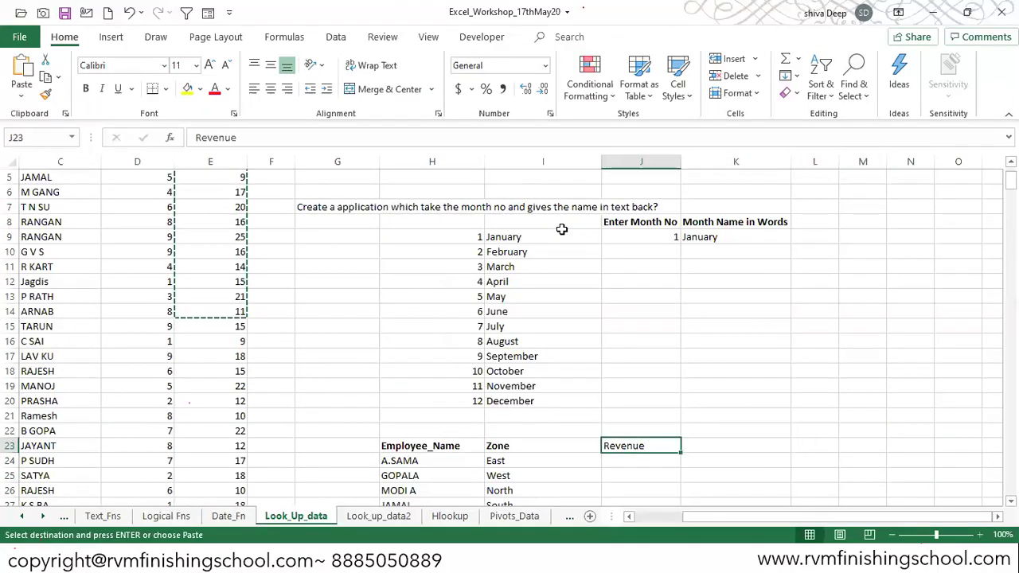
key("Down")
key("ctrl+v")
Clear the surplus values below the Revenue column in J34:J37 and make the Revenue header in J23 bold
key("Down")
key("Down")
key("Down")
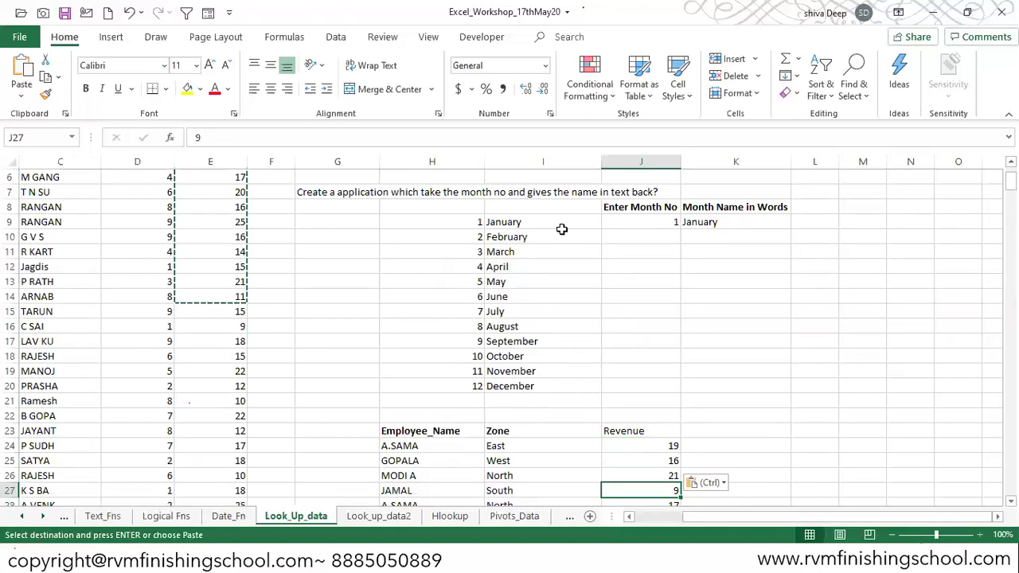
key("Down")
key("Down")
key("Down")
key("Down")
key("Down")
key("Down")
key("Down")
key("Down")
key("Down")
key("Up")
key("Up")
key("shift+Down")
key("shift+Down")
key("shift+Down")
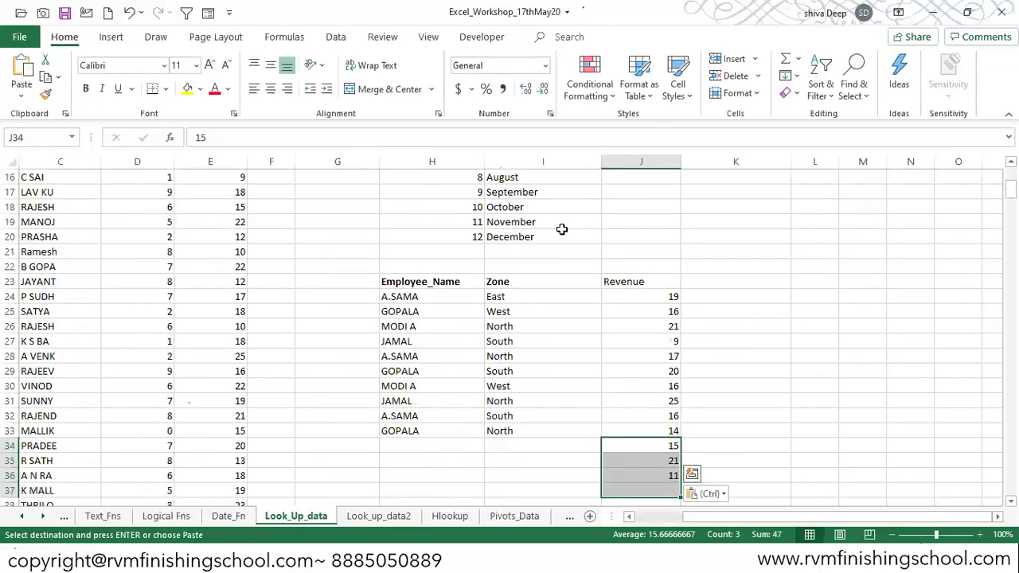
key("Delete")
left_click(603, 281)
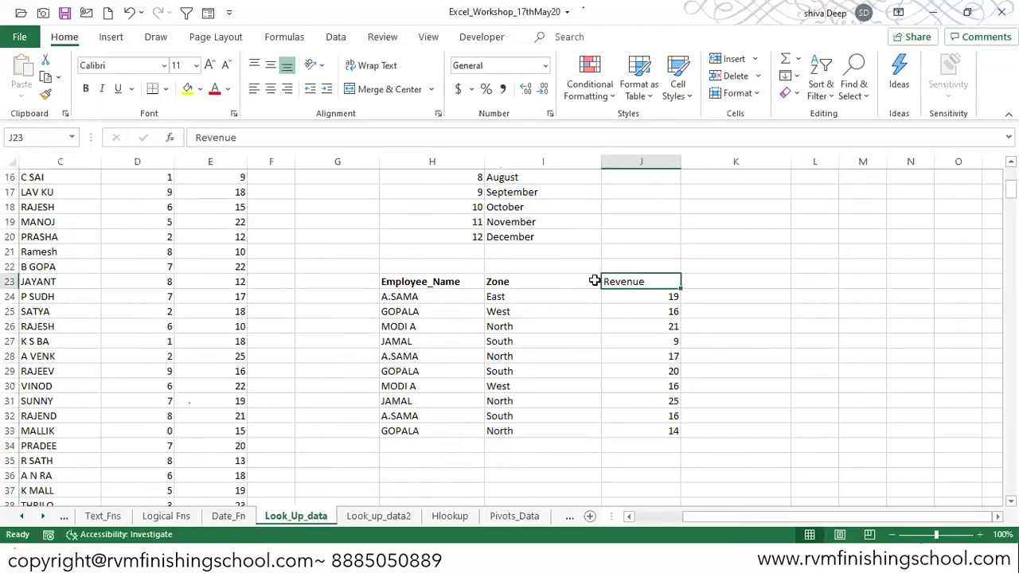
key("ctrl+b")
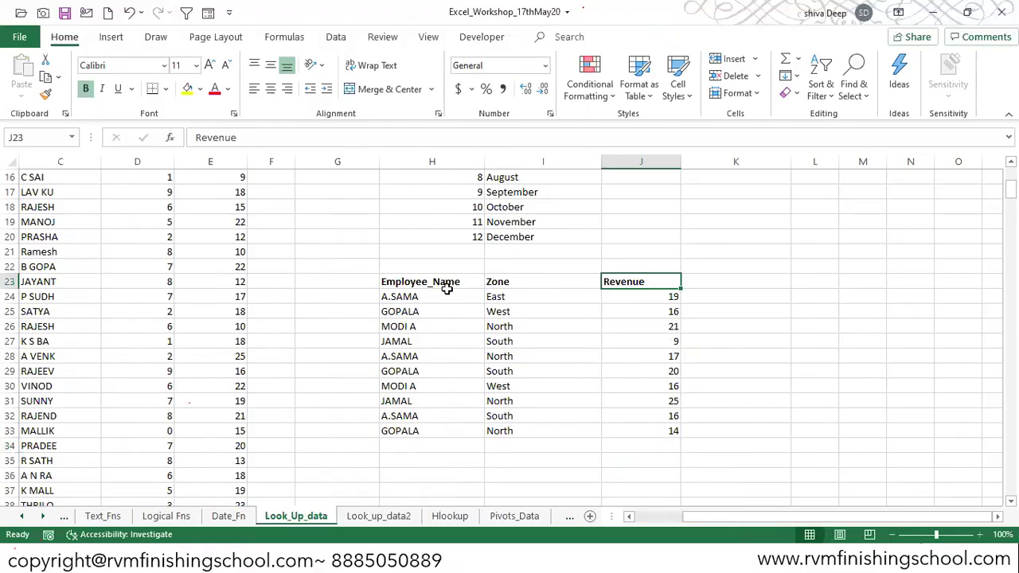
Select the name and zone cells in rows 24, 28 and 32 together to compare the repeated employee's zones
left_click_drag(433, 296, 511, 295)
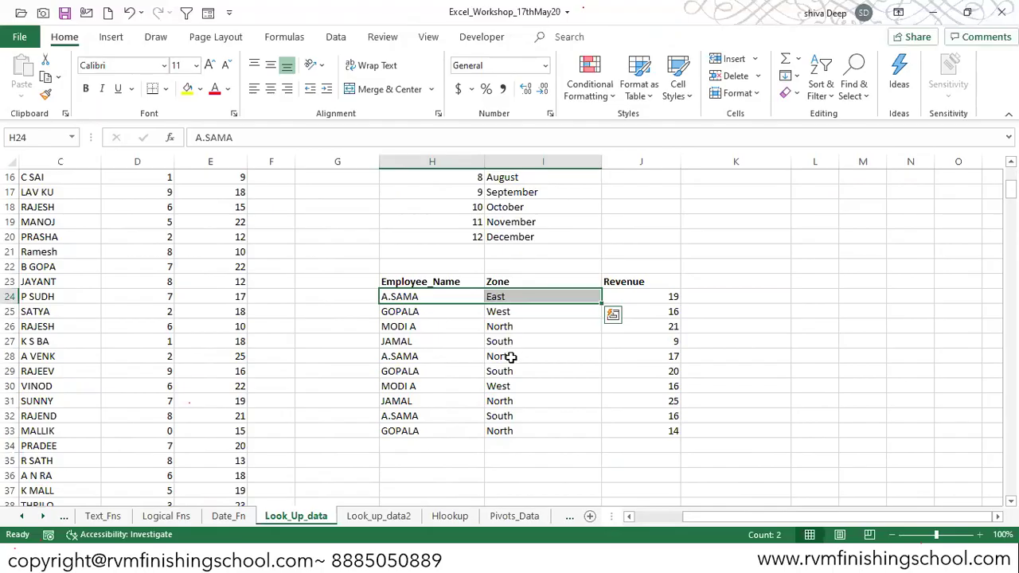
left_click_drag(510, 358, 448, 357)
left_click_drag(504, 416, 436, 415)
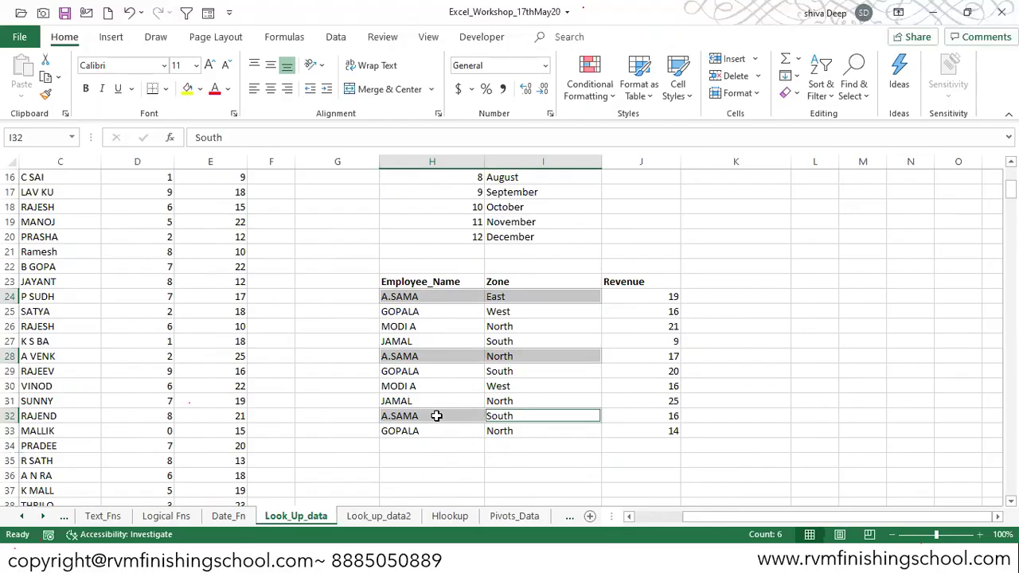
Enter the headers Emp_Name, Zone and Revenue in L23:N23 for a lookup area beside the table
key("Right")
key("Right")
key("Right")
key("Up")
key("Up")
key("Up")
key("Up")
key("Up")
key("Up")
key("Up")
key("Up")
key("Up")
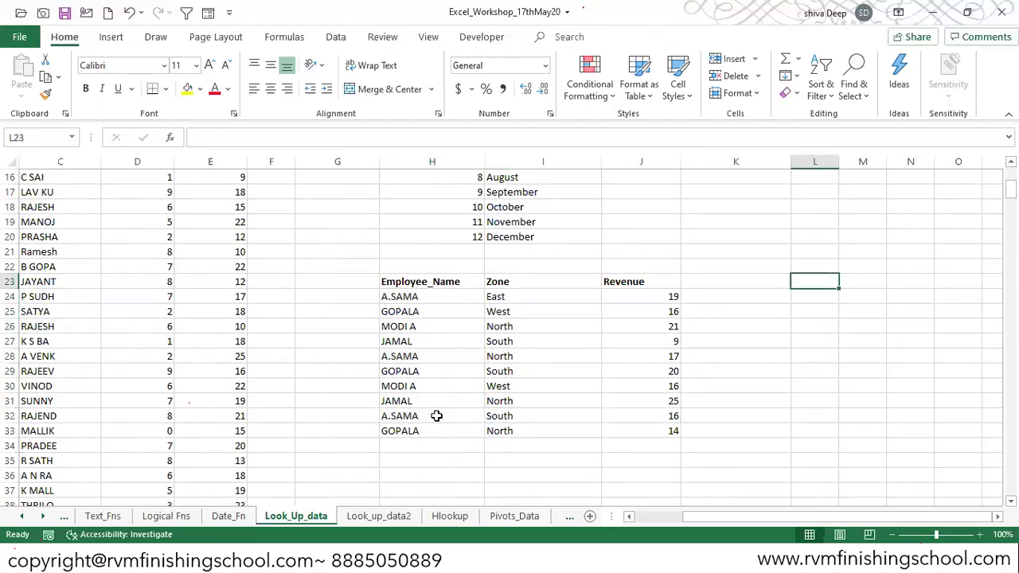
key("Right")
key("Right")
key("Right")
key("Right")
key("Right")
key("Right")
key("Left")
key("Left")
key("Left")
key("Left")
key("Left")
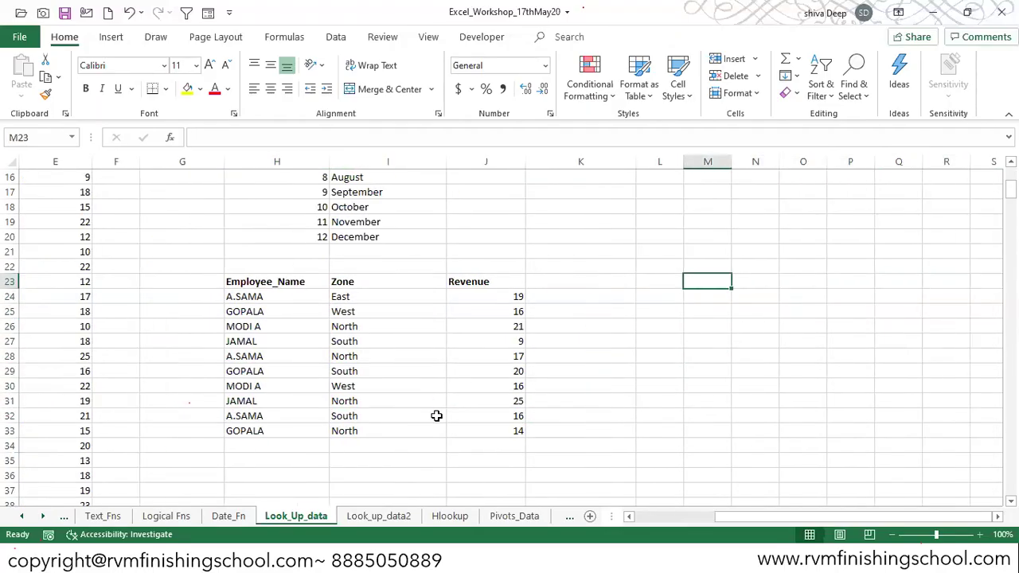
key("Left")
type("Em")
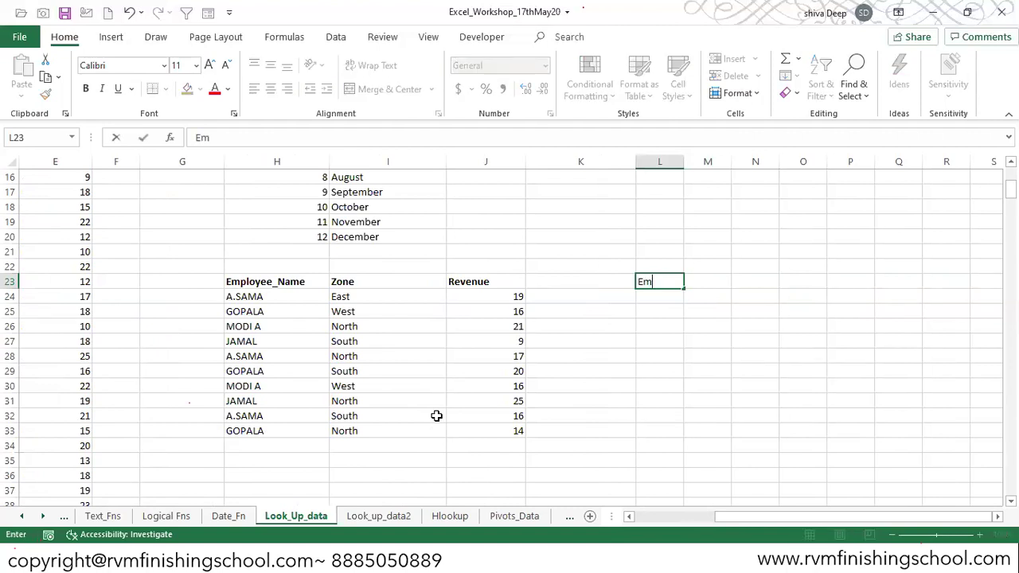
type("p_Name")
key("Tab")
type("Zone")
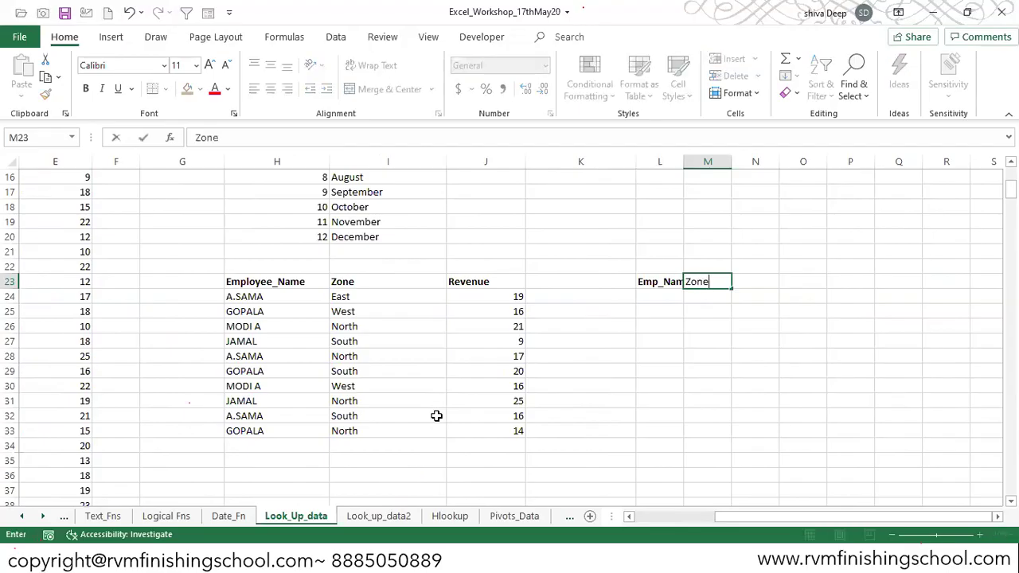
key("Tab")
type("Revenue")
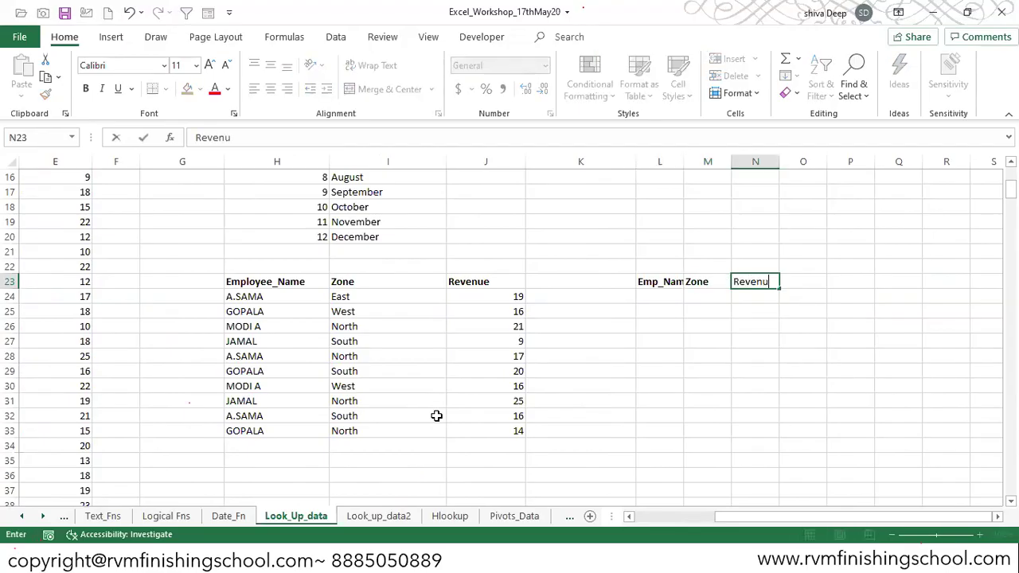
key("Return")
AutoFit the width of column L to the Emp_Name header
key("Up")
key("alt+h")
key("o")
key("i")
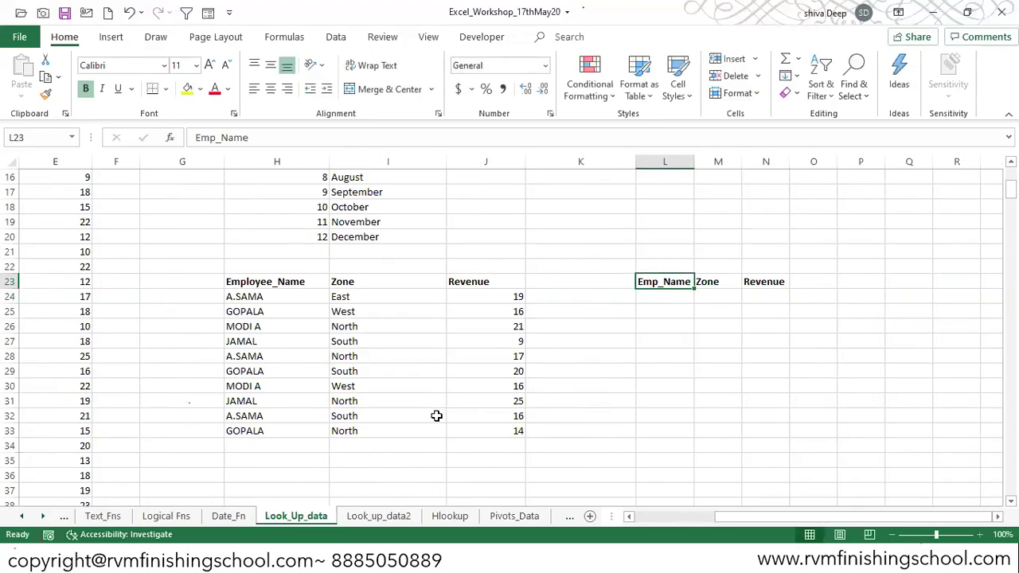
key("Down")
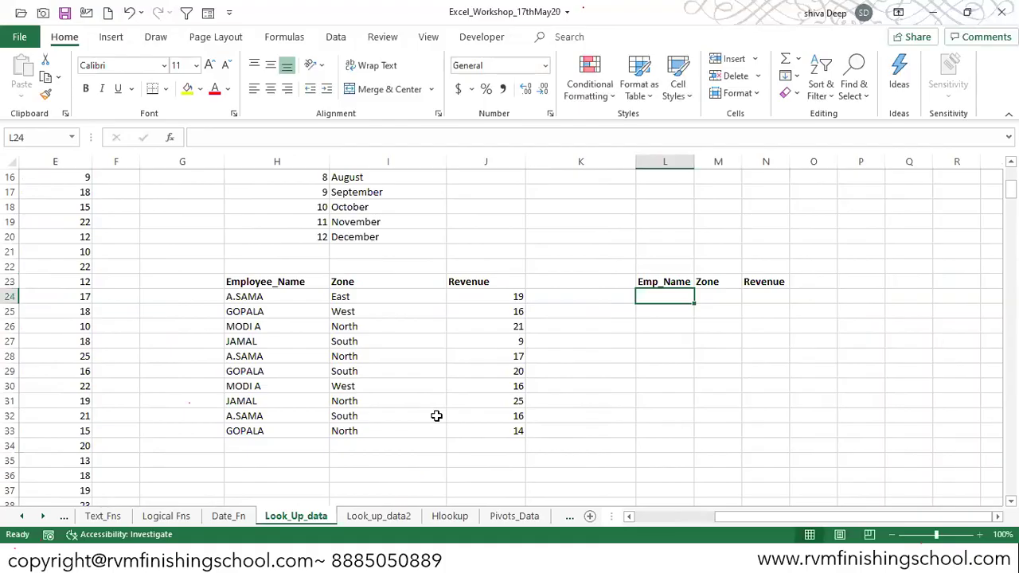
Copy the employee name from H24 into Emp_Name cell L24 and enter North as the zone in M24
key("Left")
key("Left")
key("Left")
key("Left")
key("Left")
key("Right")
key("ctrl+c")
key("Right")
key("Right")
key("Right")
key("Right")
key("Return")
key("Right")
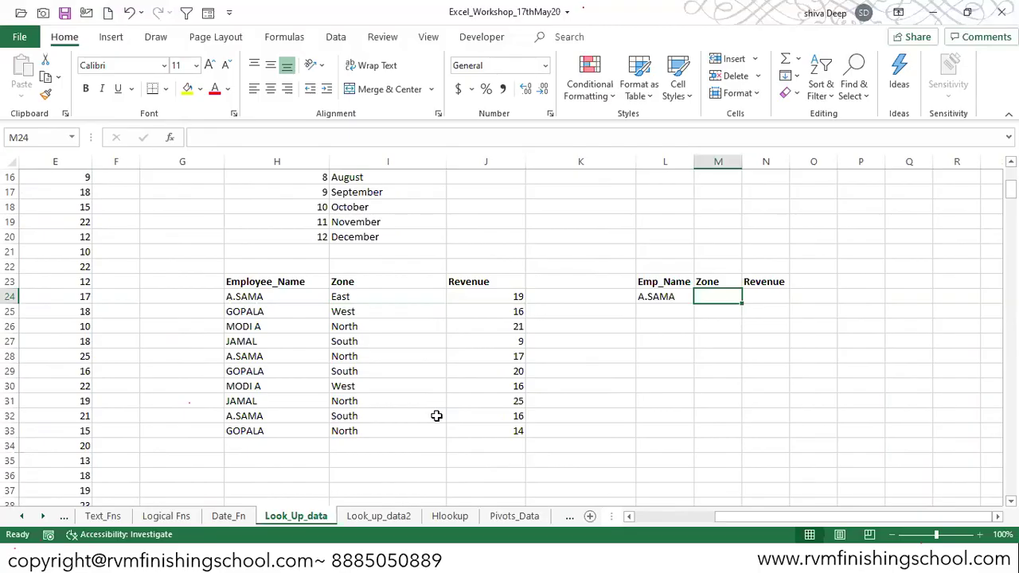
type("North")
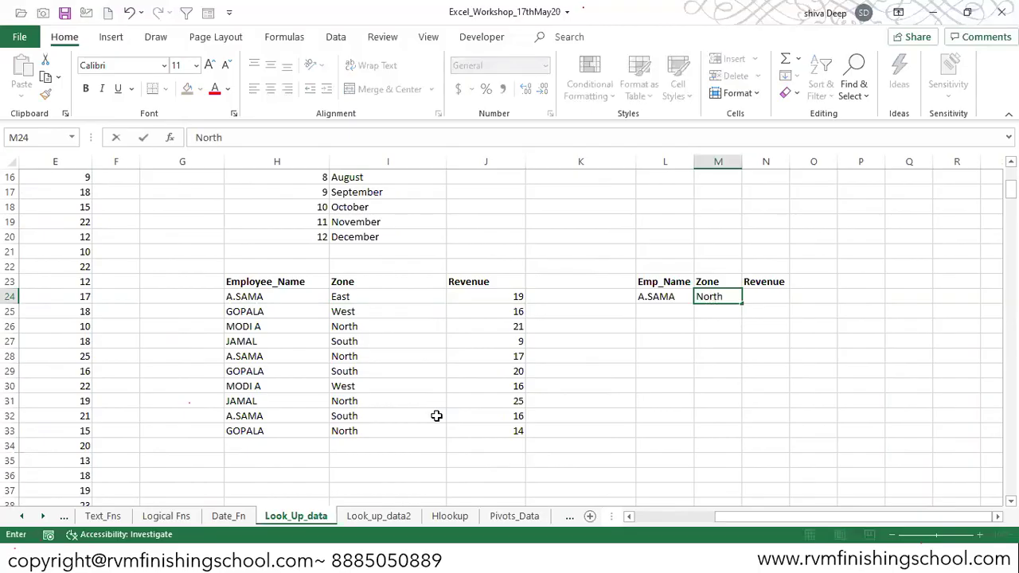
key("Right")
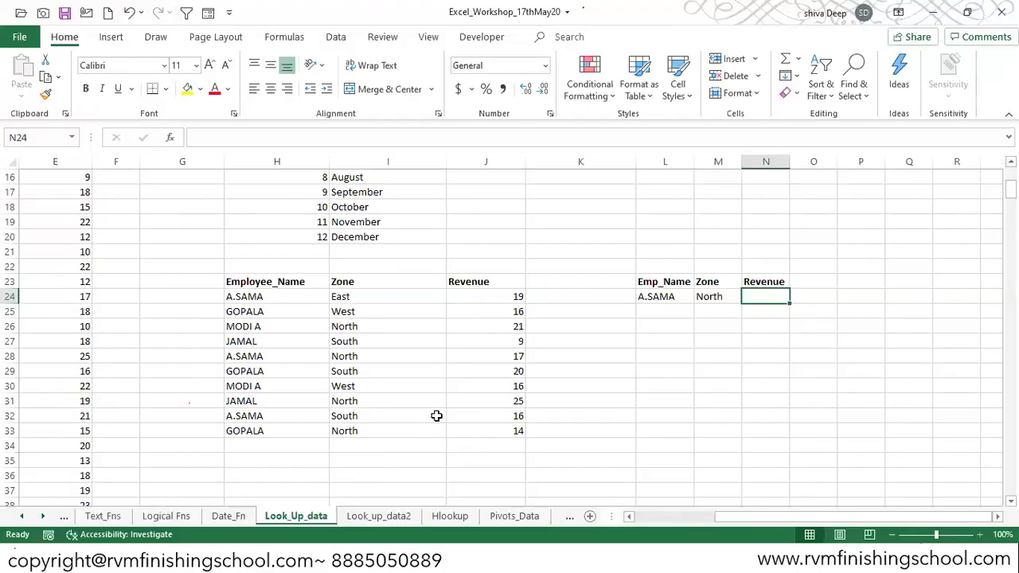
Examine the lookup criteria in L24:M24 against the employee table data in H24:J33
key("Left")
key("Left")
key("shift+Right")
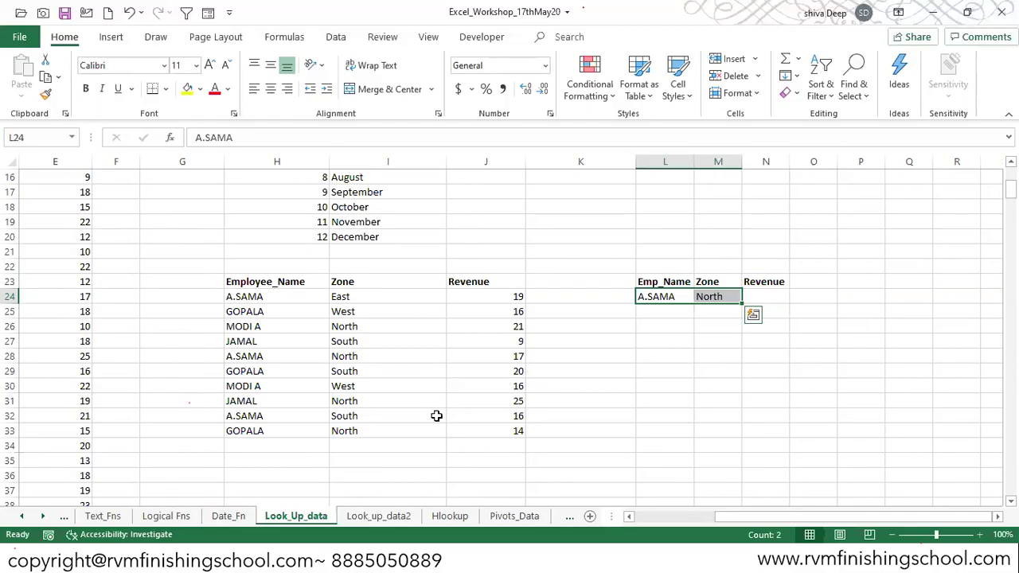
key("Left")
key("Left")
key("Left")
key("Left")
key("Left")
key("Left")
key("Right")
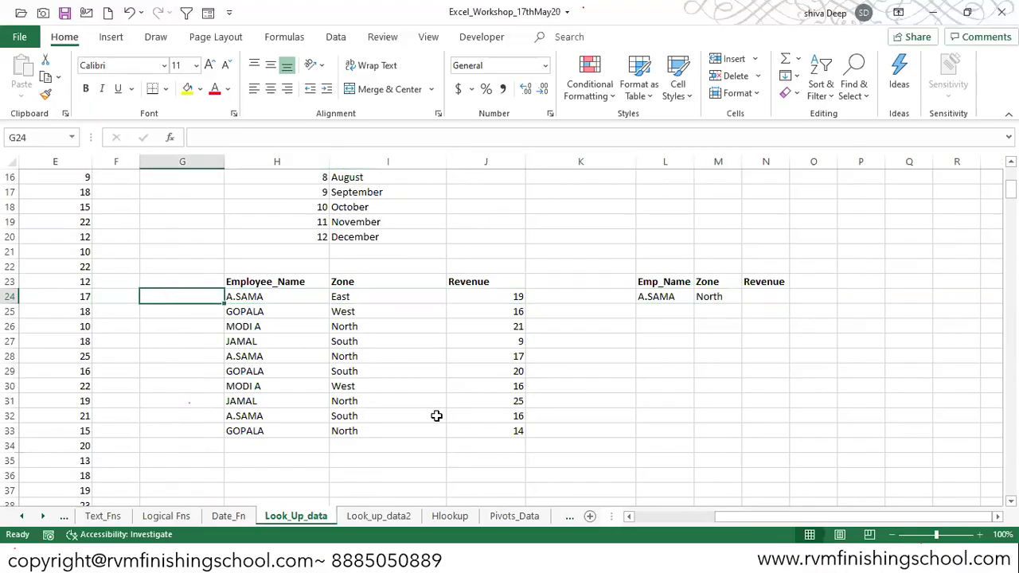
key("Right")
key("ctrl+shift+Right")
key("ctrl+shift+Down")
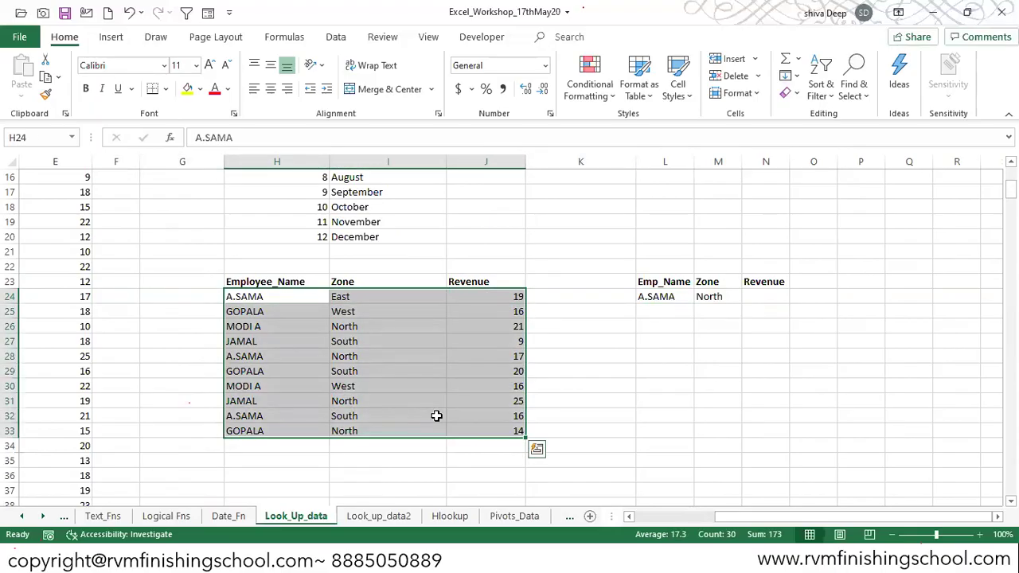
key("Right")
key("Right")
key("Right")
key("Right")
key("Right")
key("Right")
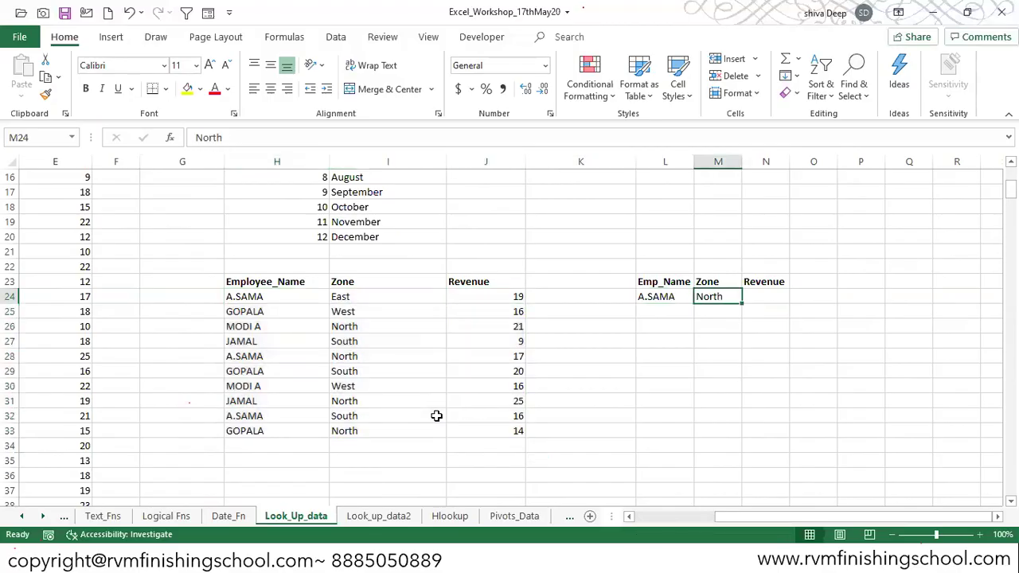
type("=vl")
key("Tab")
key("Left")
key("Left")
key("Left")
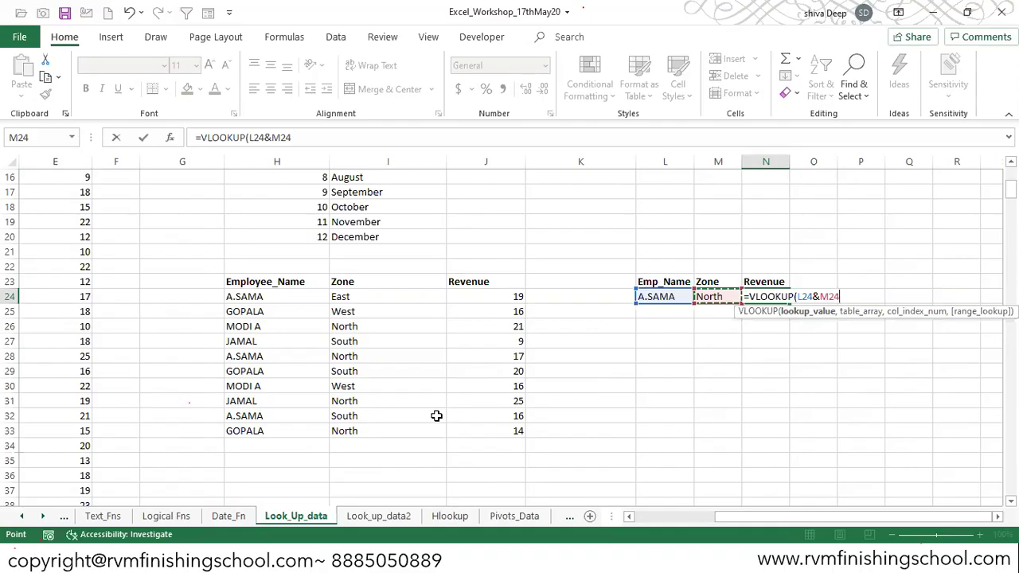
key("Return")
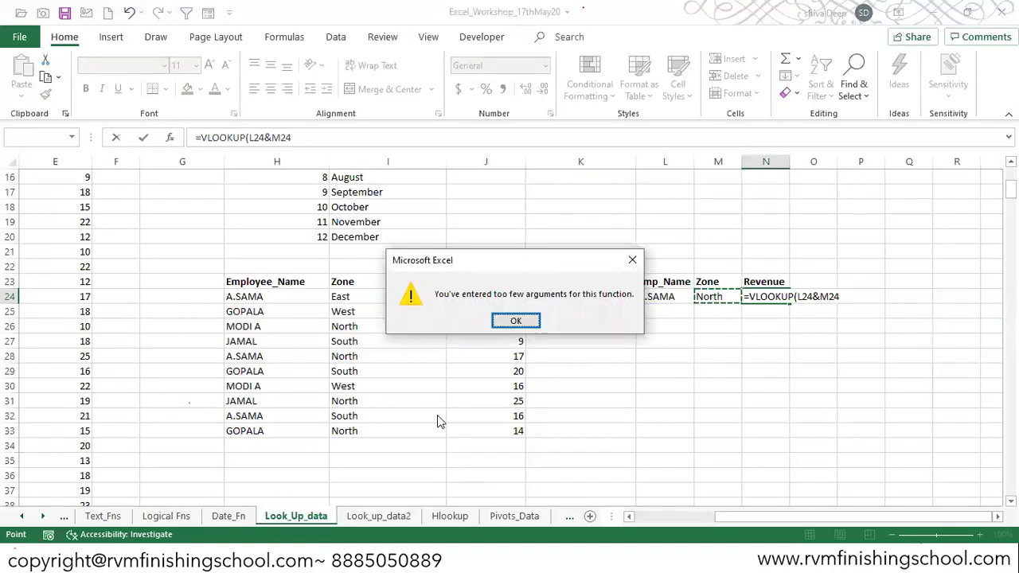
key("Escape")
key("Escape")
Enter the formula =H24&I24 in G24 to join the employee name and zone into one lookup key
key("Left")
key("Left")
key("Left")
key("Left")
key("Left")
key("Left")
key("Left")
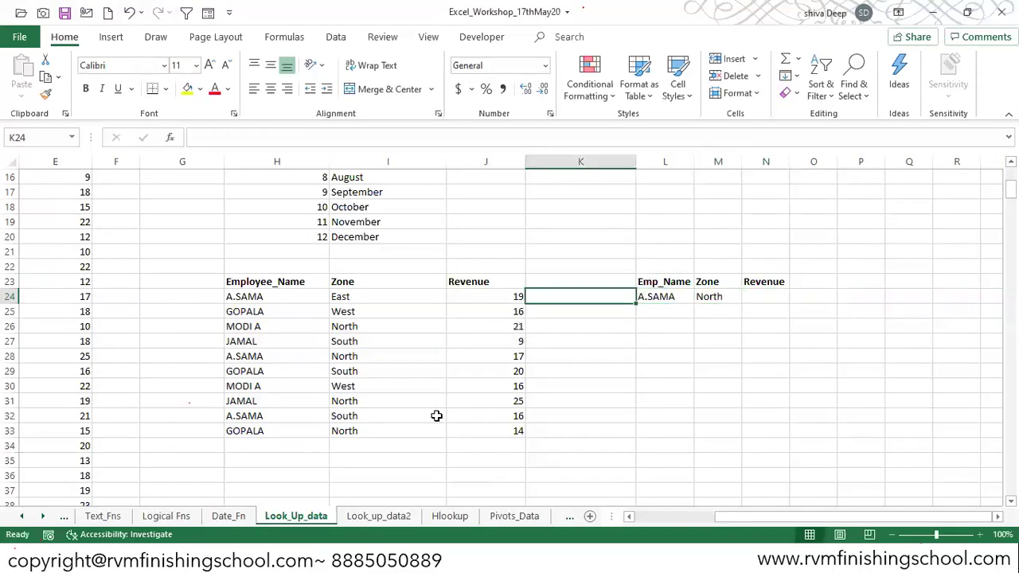
type("=")
key("Right")
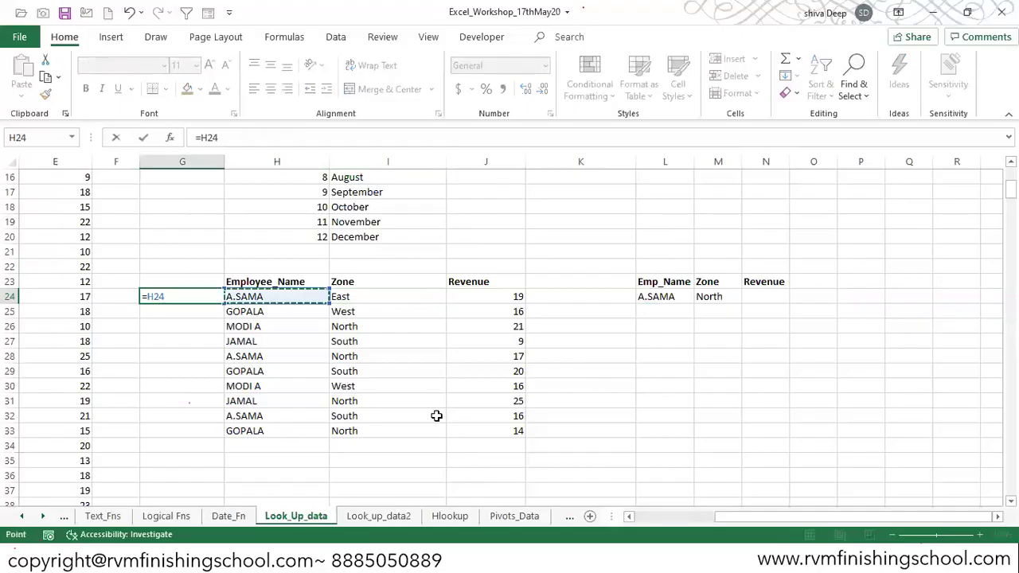
type("&")
key("Right")
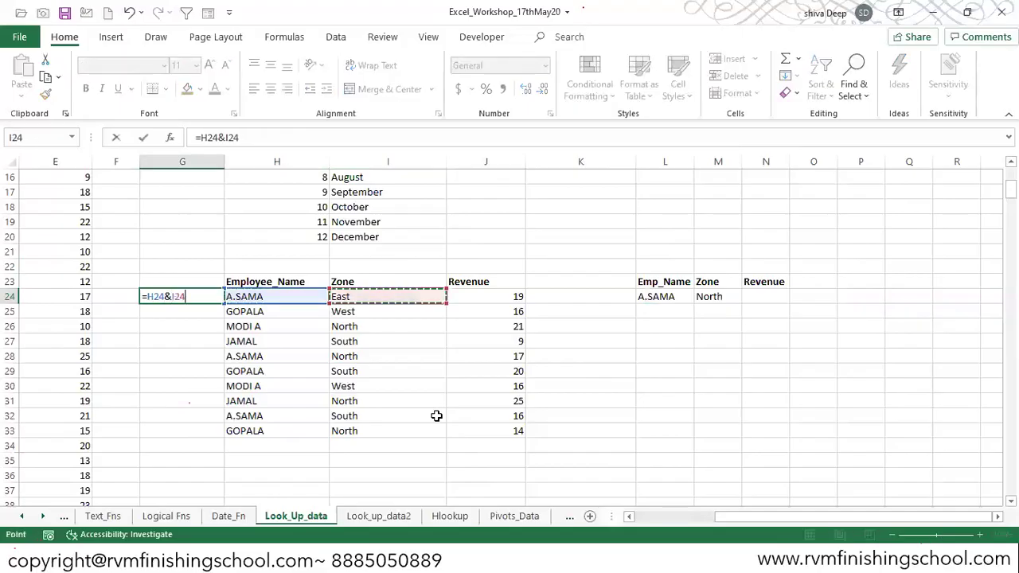
key("ctrl+Return")
Fill the name-and-zone key formula from G24 down to G33
key("shift+Down")
key("shift+Down")
key("shift+Down")
key("shift+Down")
key("shift+Down")
key("shift+Down")
key("shift+Down")
key("shift+Down")
key("shift+Down")
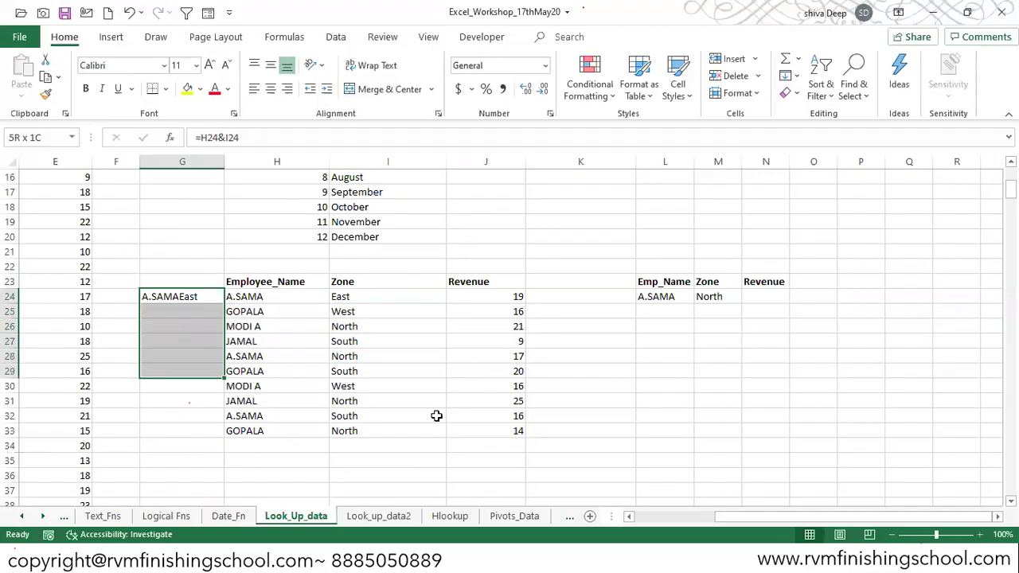
key("ctrl+d")
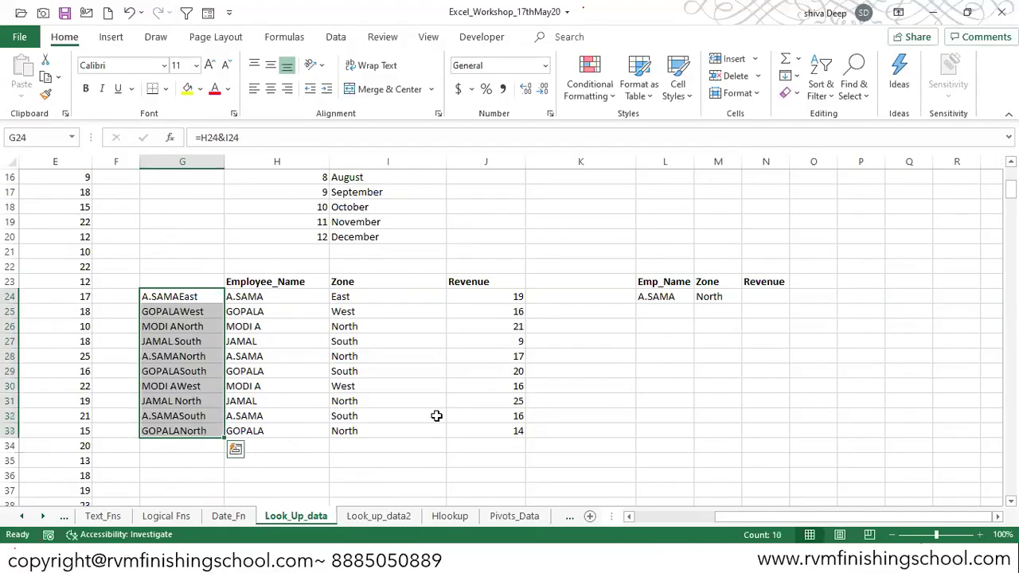
Select the name and zone cells in rows 24 and 32 to compare them with the joined keys in column G
key("shift+BackSpace")
key("Right")
key("shift+Right")
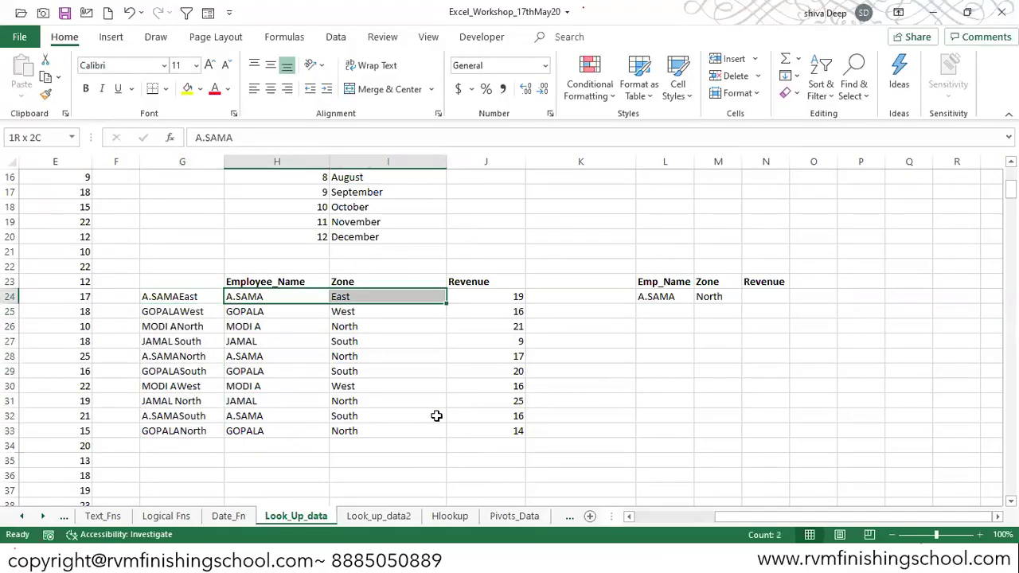
key("Left")
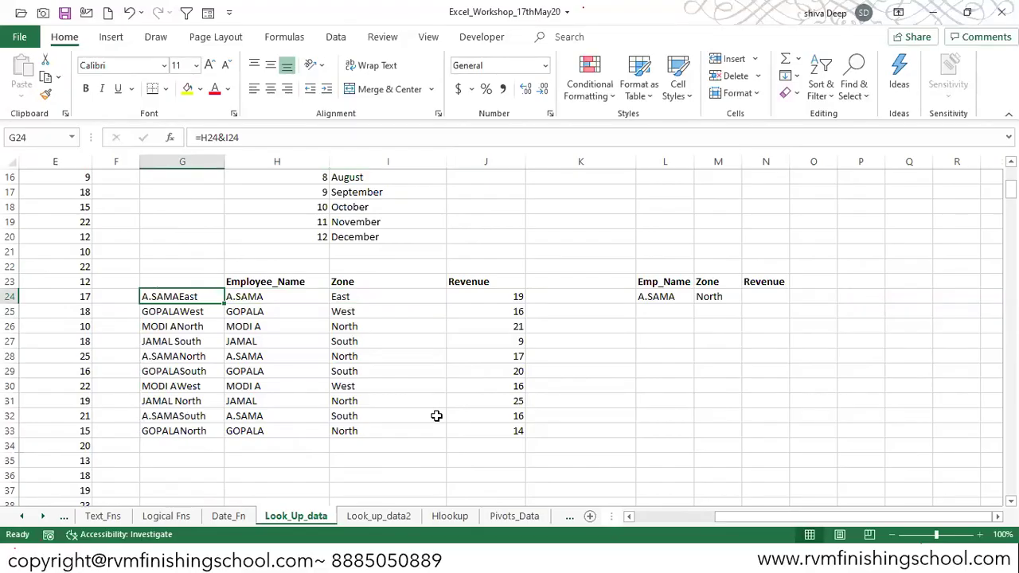
left_click_drag(267, 297, 334, 296)
left_click(335, 296)
left_click_drag(262, 296, 335, 296)
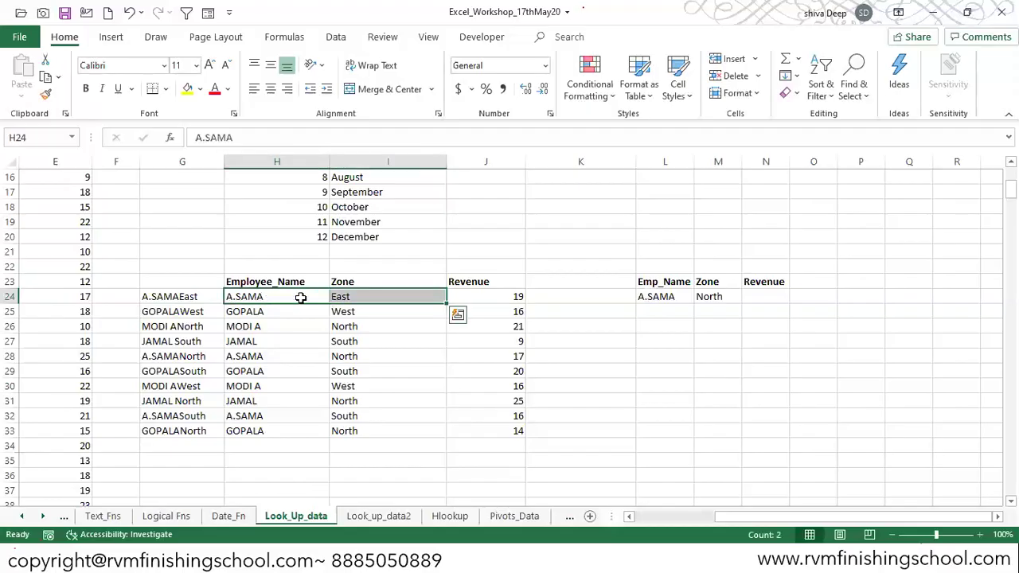
left_click_drag(272, 416, 341, 416)
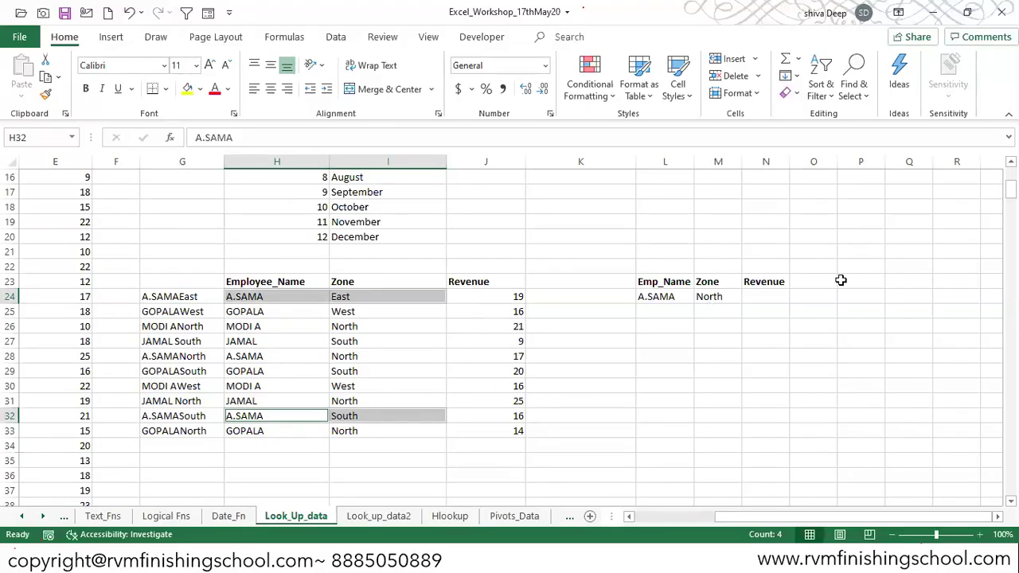
Enter =VLOOKUP(L24&M24,G23:J33,4,0) in N24 to return the revenue for the name and zone combination
left_click(777, 295)
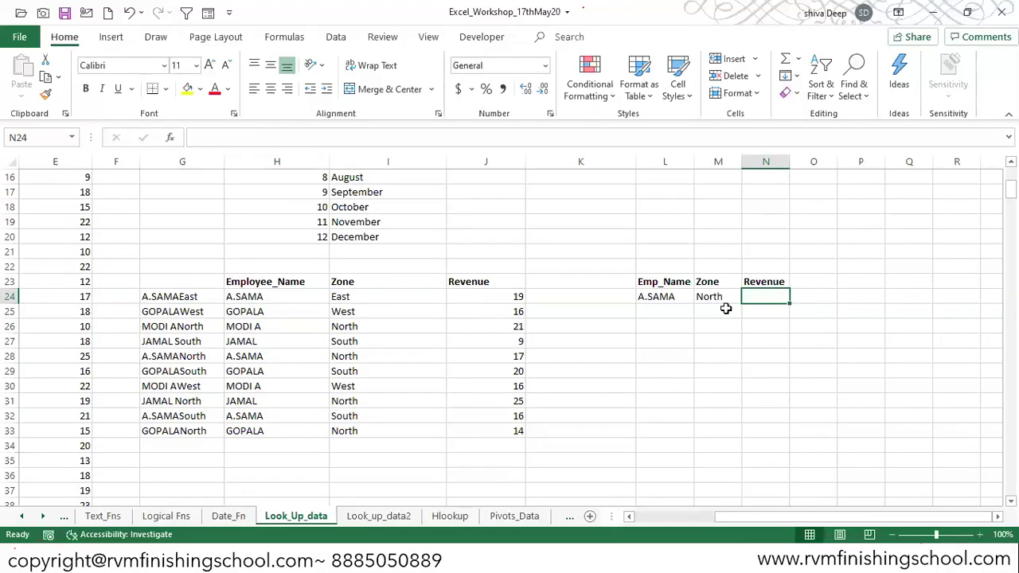
type("=vl")
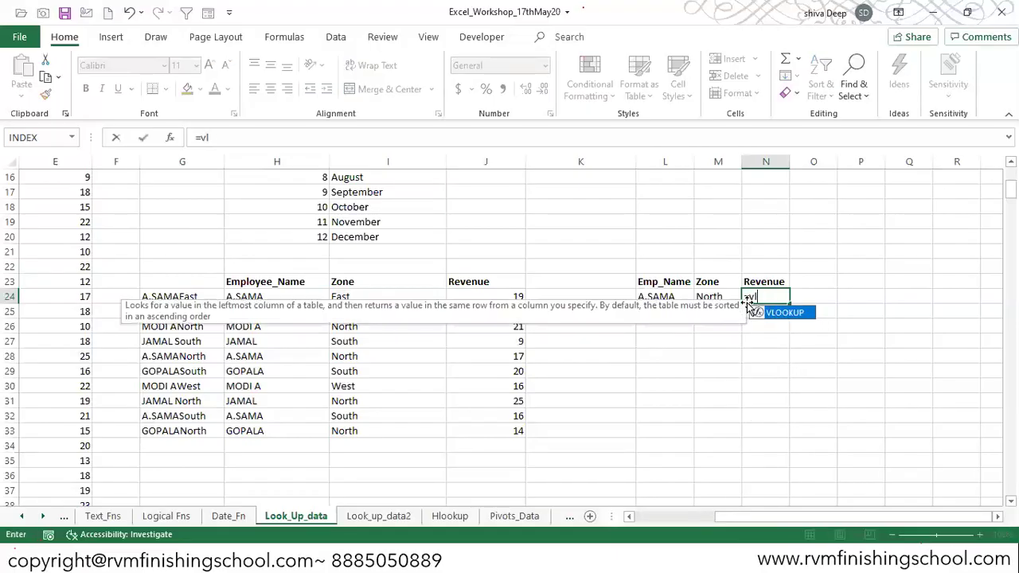
key("Tab")
key("Left")
key("Left")
type("&")
key("Left")
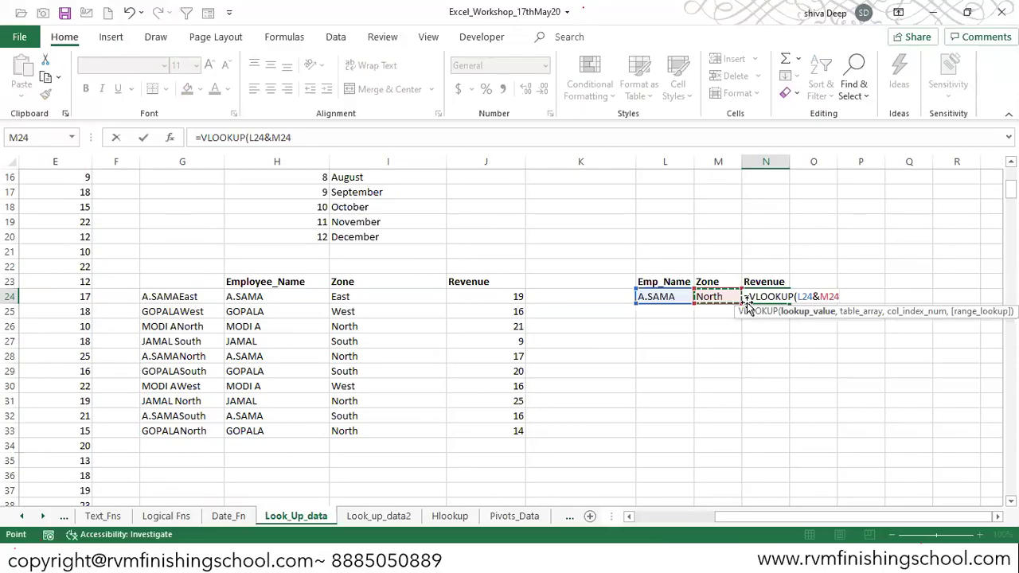
type(",")
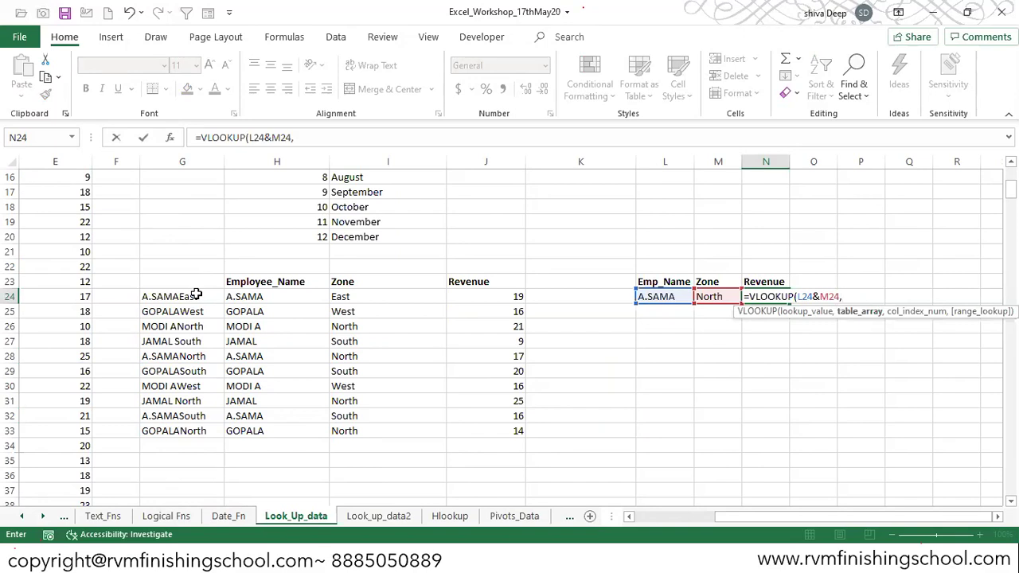
left_click(393, 269)
left_click_drag(183, 281, 488, 432)
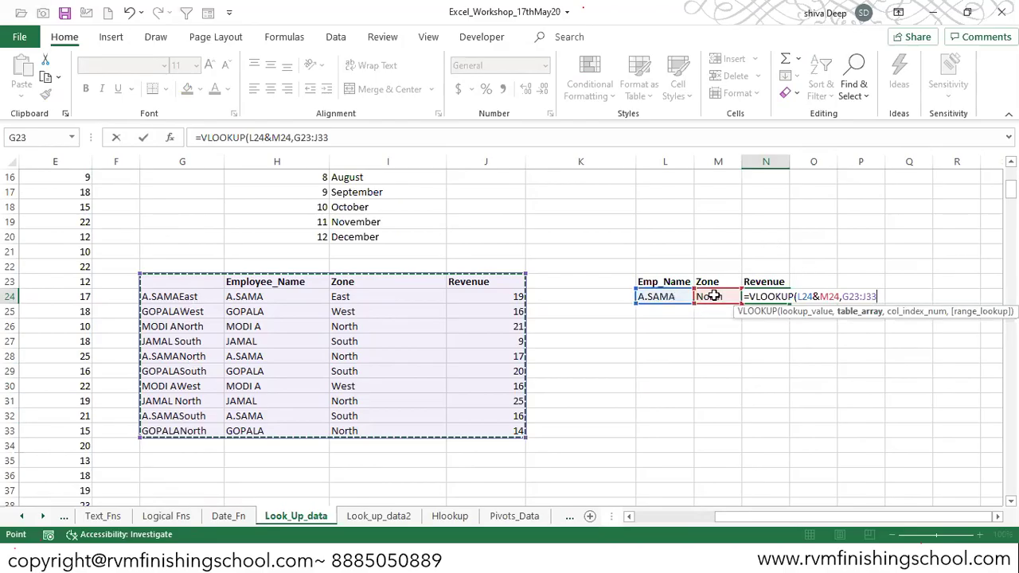
type(",")
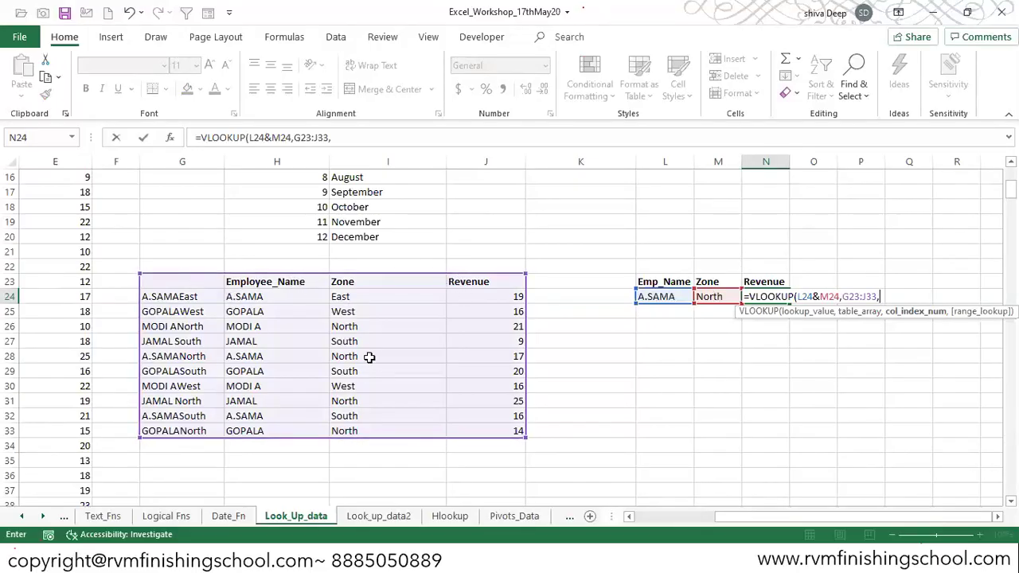
type("4,0)")
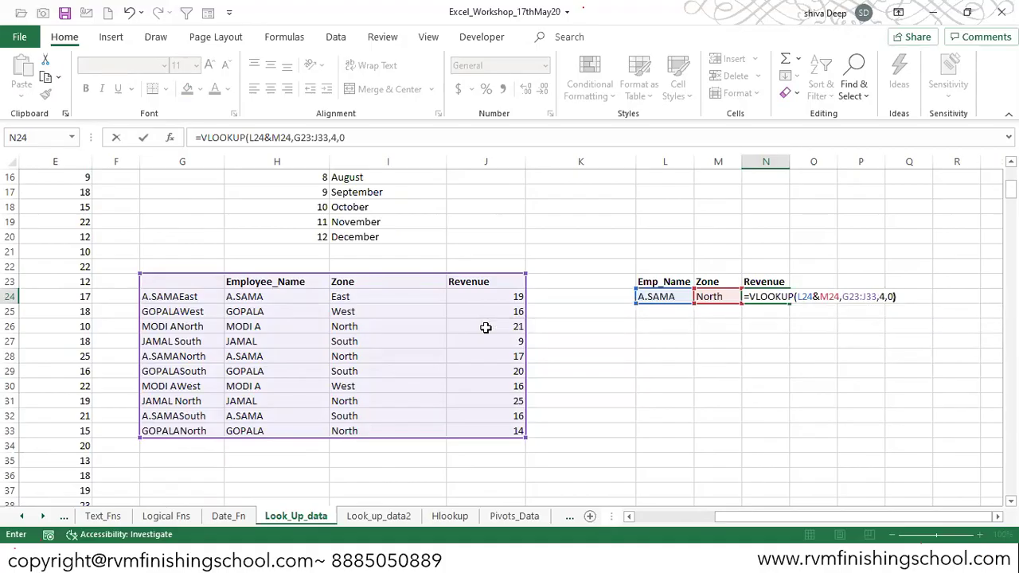
key("Return")
key("Up")
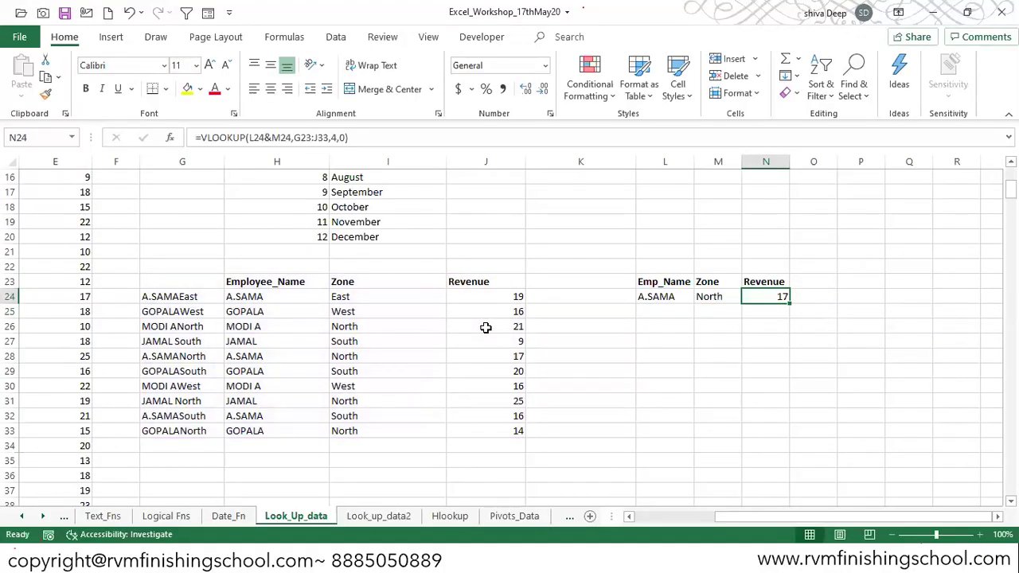
Set the lookup zone in M24 to East and check the revenue formula in N24
key("Left")
type("East")
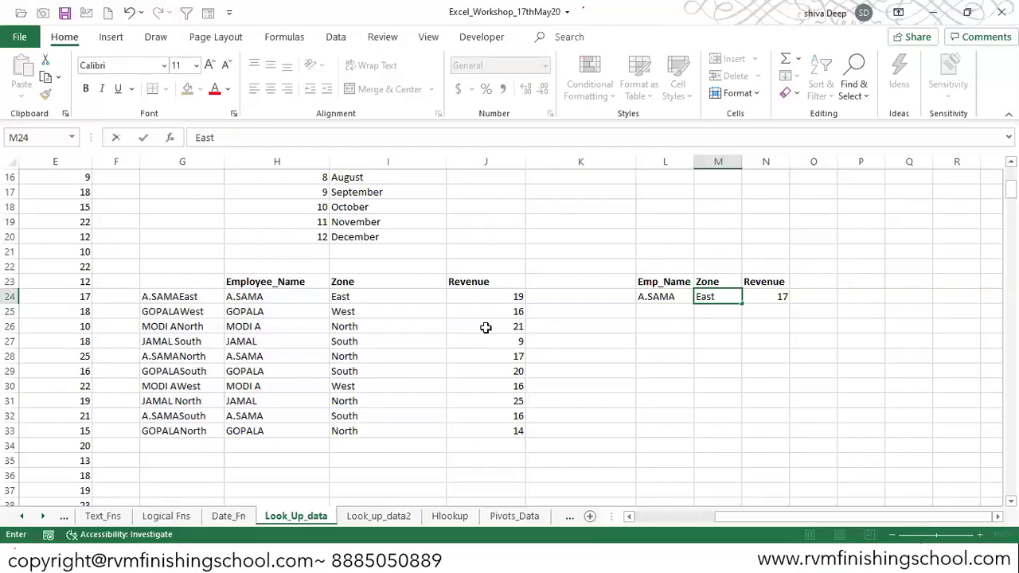
key("Return")
key("Up")
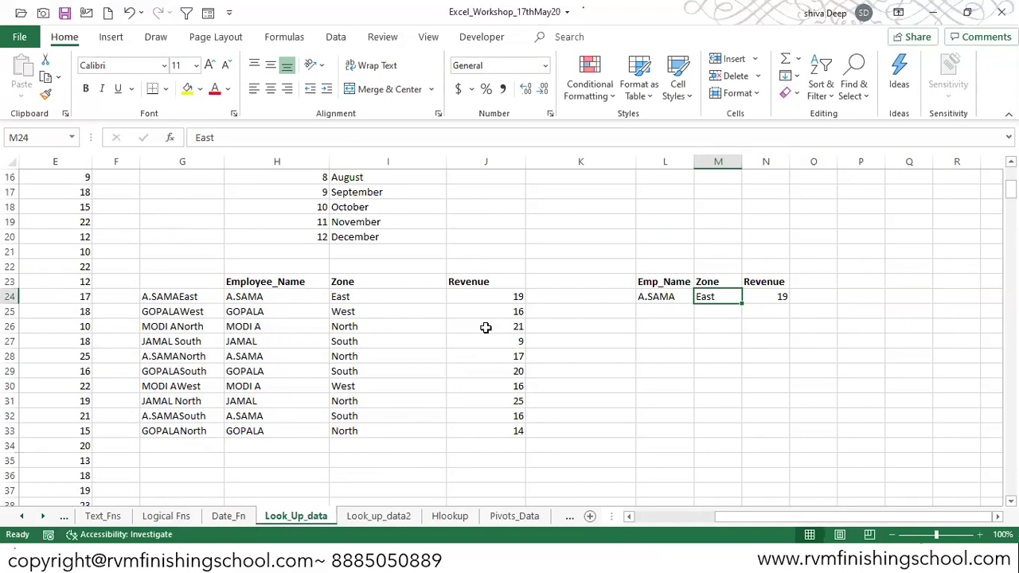
left_click(770, 295)
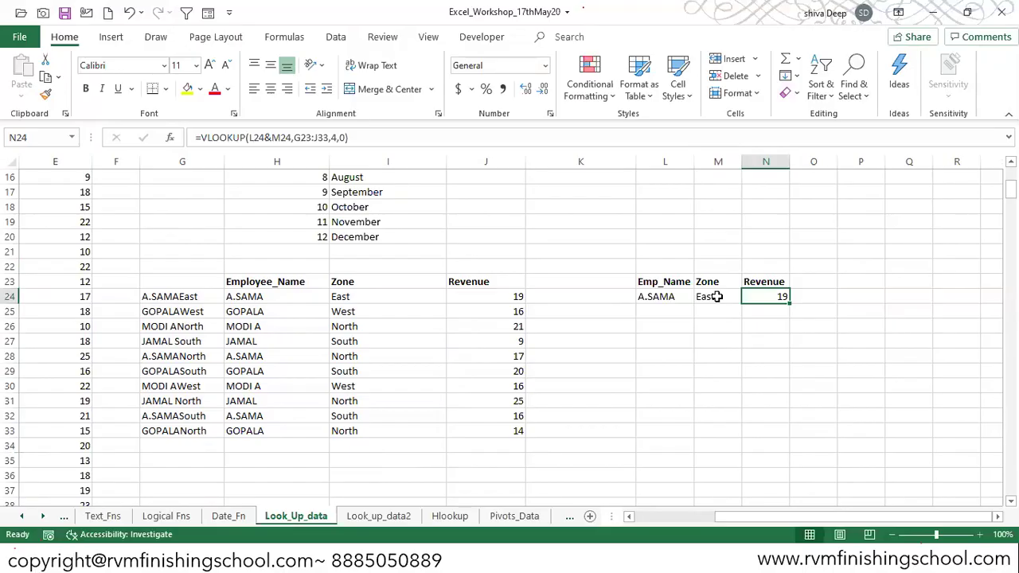
Enter the title Multiple Criteria Lookup in G22 above the key column
key("Left")
key("Left")
key("Left")
key("Left")
key("Left")
key("Left")
key("Left")
key("Left")
key("Up")
key("Up")
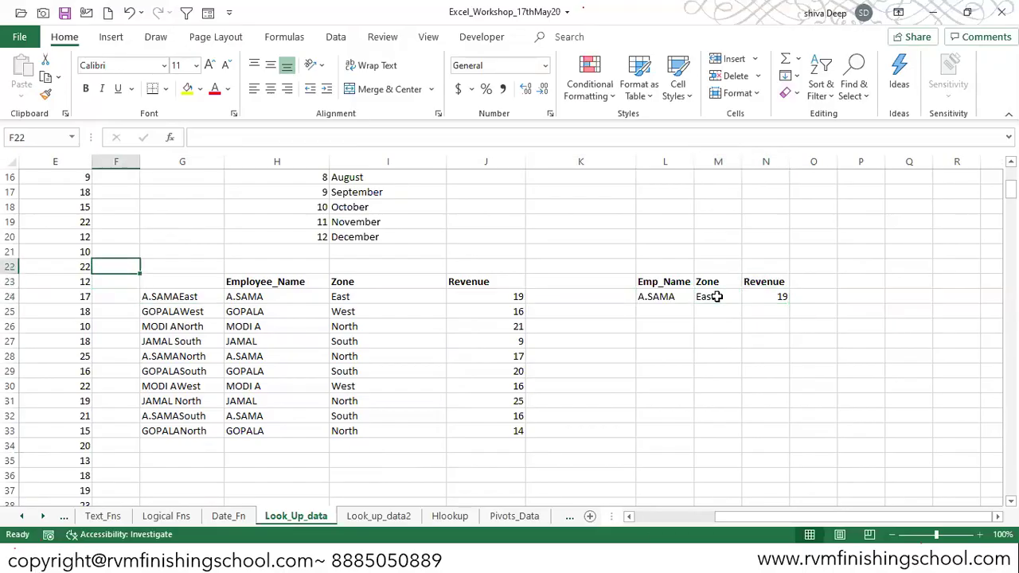
key("Right")
type("Multiple Criteria Lookup")
key("Return")
key("Up")
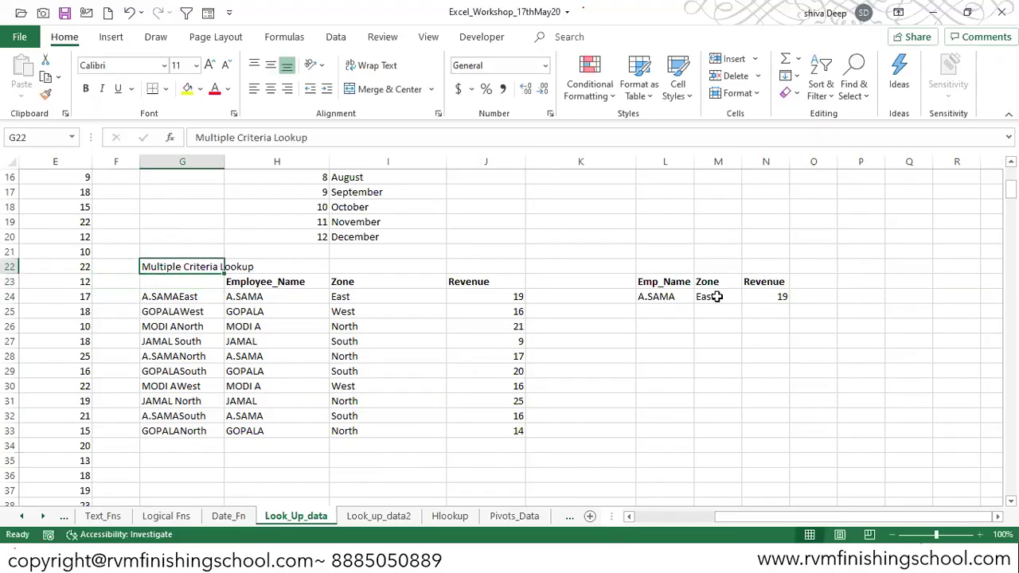
Format the title in G22 with a dark blue fill and bold white text
left_click(199, 90)
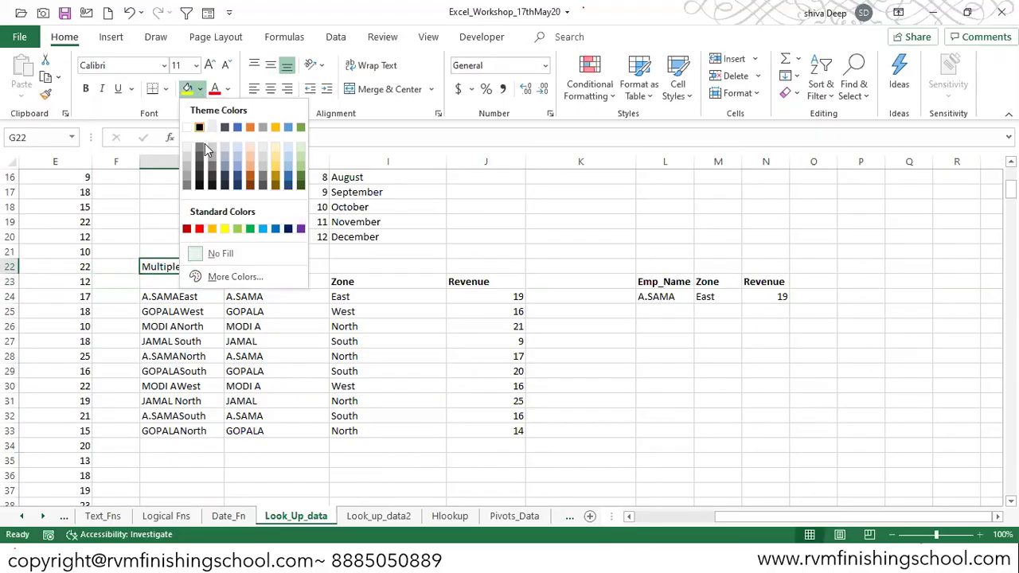
left_click(239, 184)
left_click(228, 90)
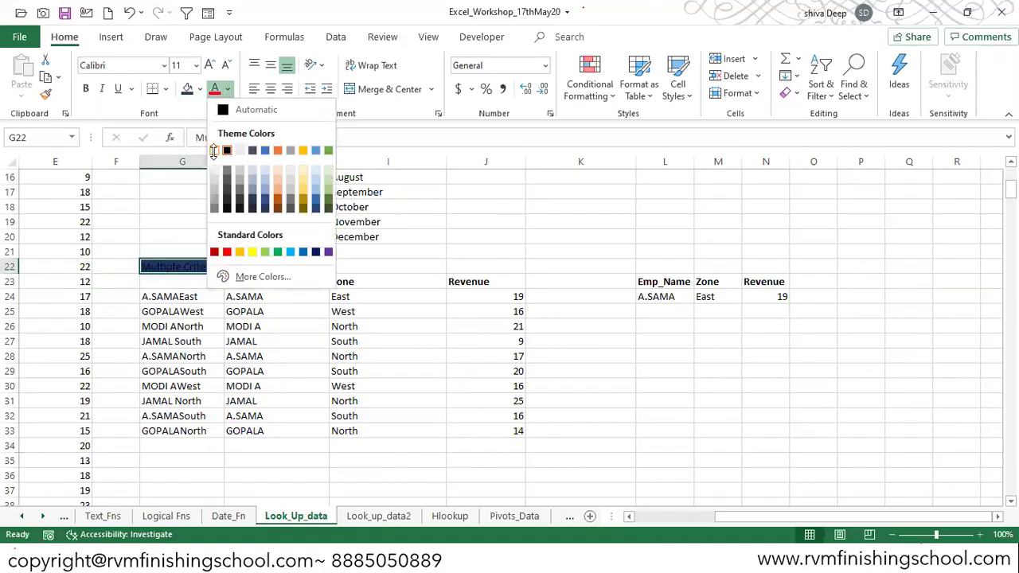
left_click(218, 151)
left_click(85, 89)
left_click(270, 222)
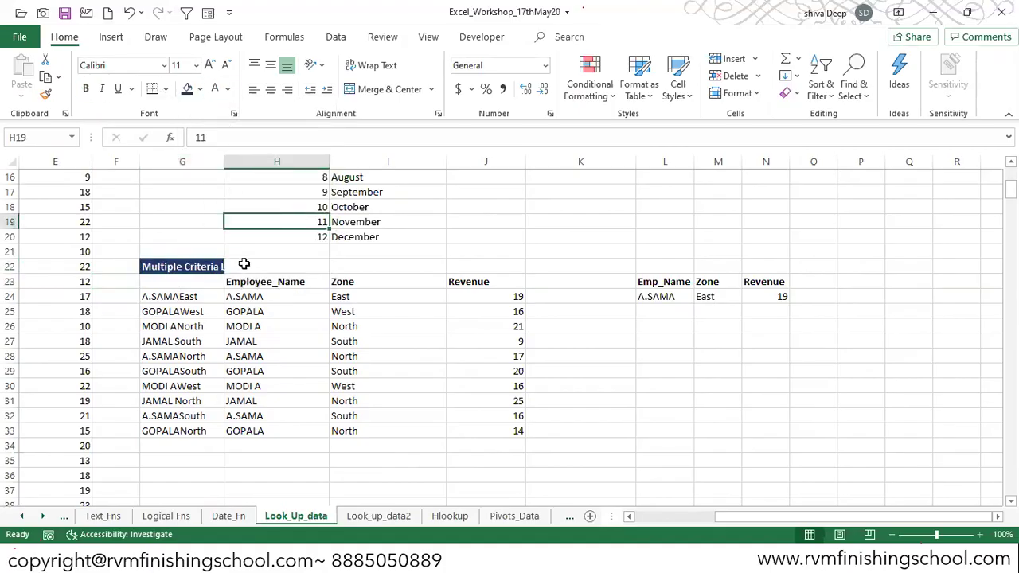
Merge and center the Multiple Criteria Lookup title across G22:I22 and save the workbook
left_click_drag(209, 268, 367, 265)
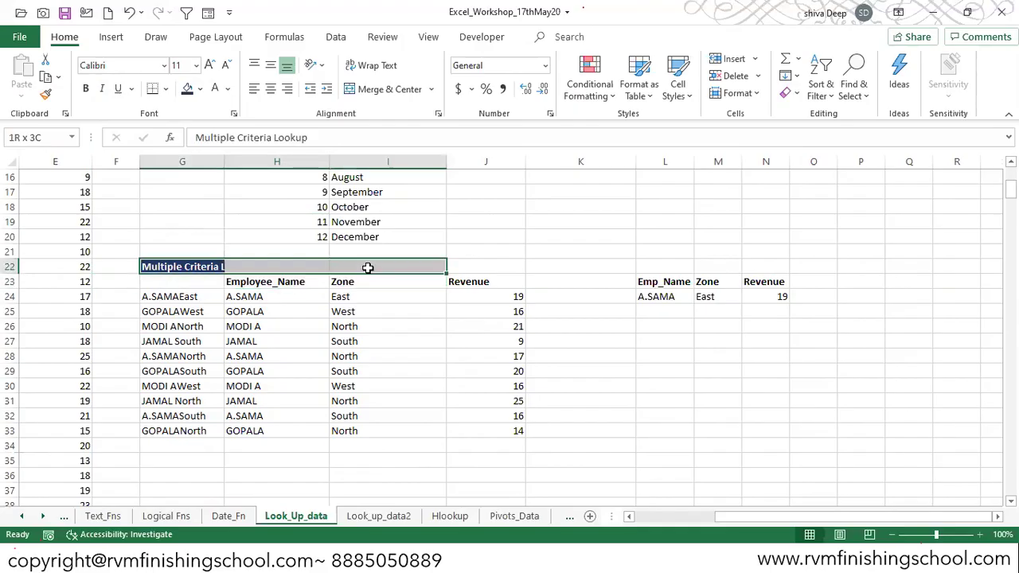
left_click(387, 88)
left_click(441, 405)
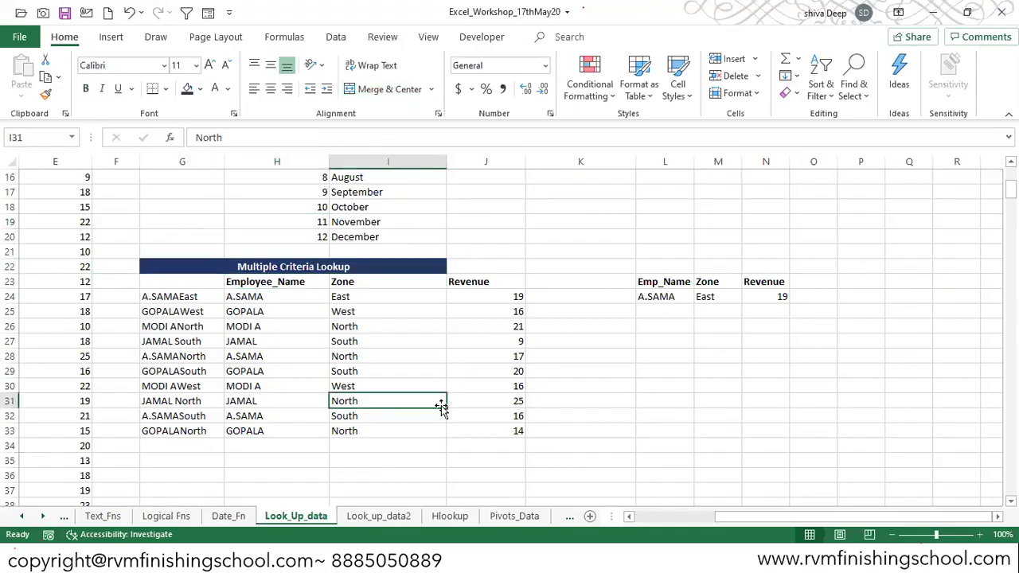
key("ctrl+s")
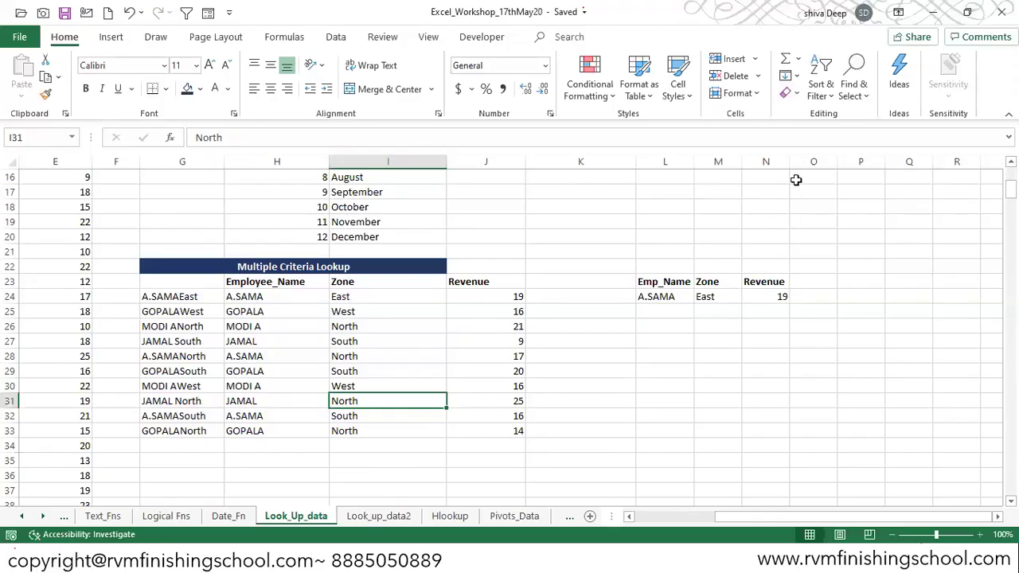
Hide the helper keys in G24:G33 with a white font color and restore their black font color
left_click(768, 303)
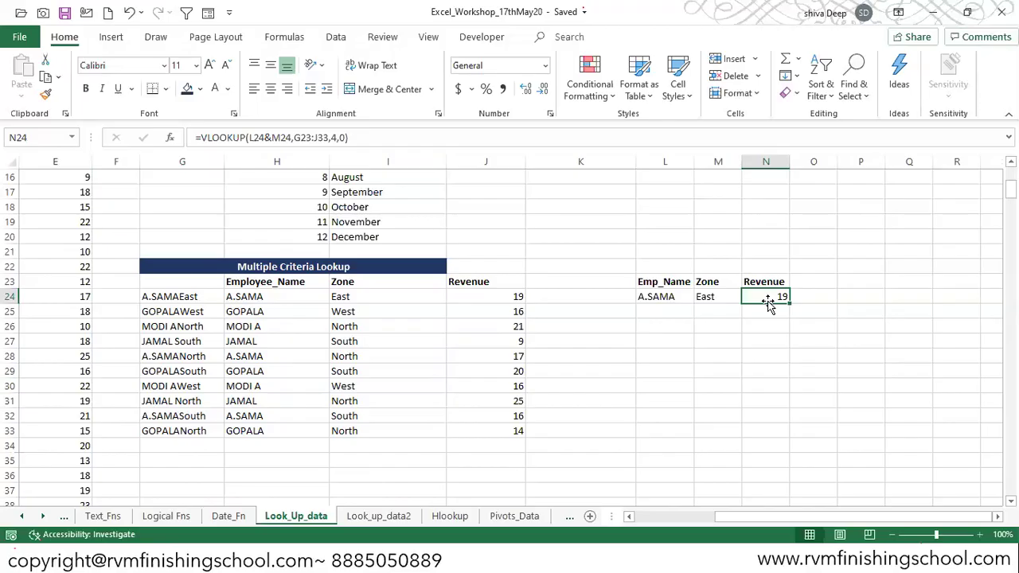
left_click_drag(196, 298, 205, 429)
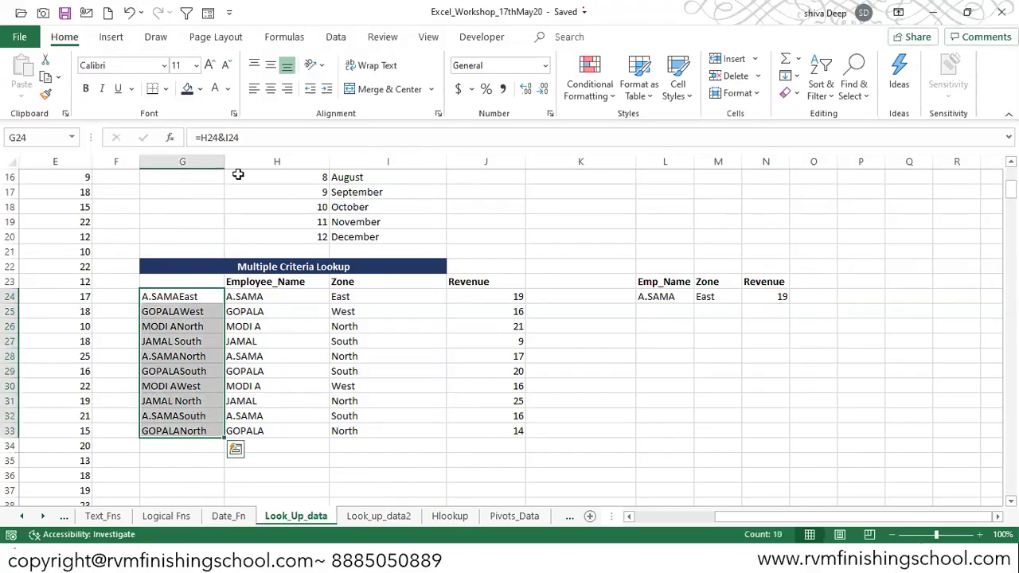
left_click(214, 89)
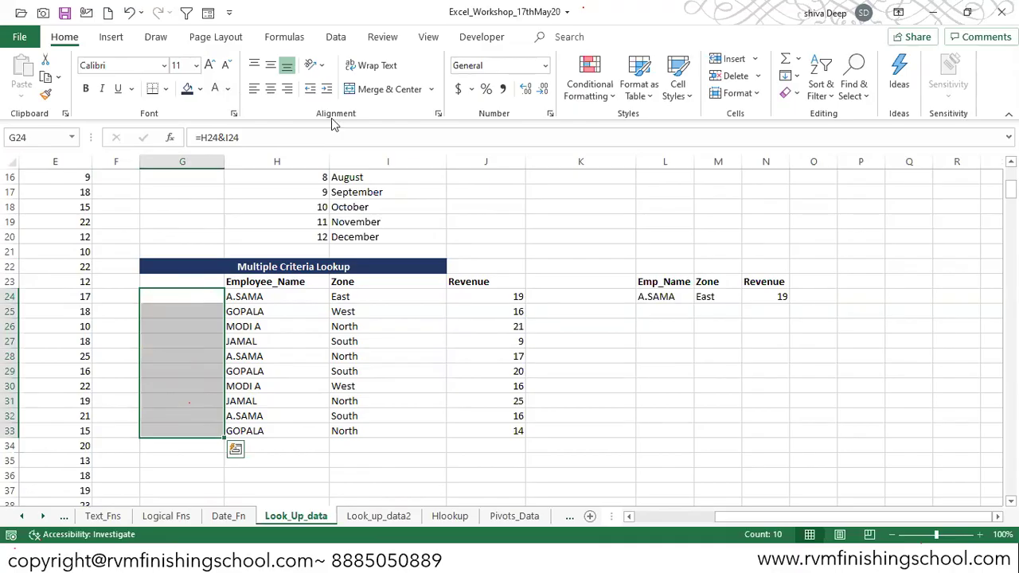
left_click(229, 89)
left_click(227, 151)
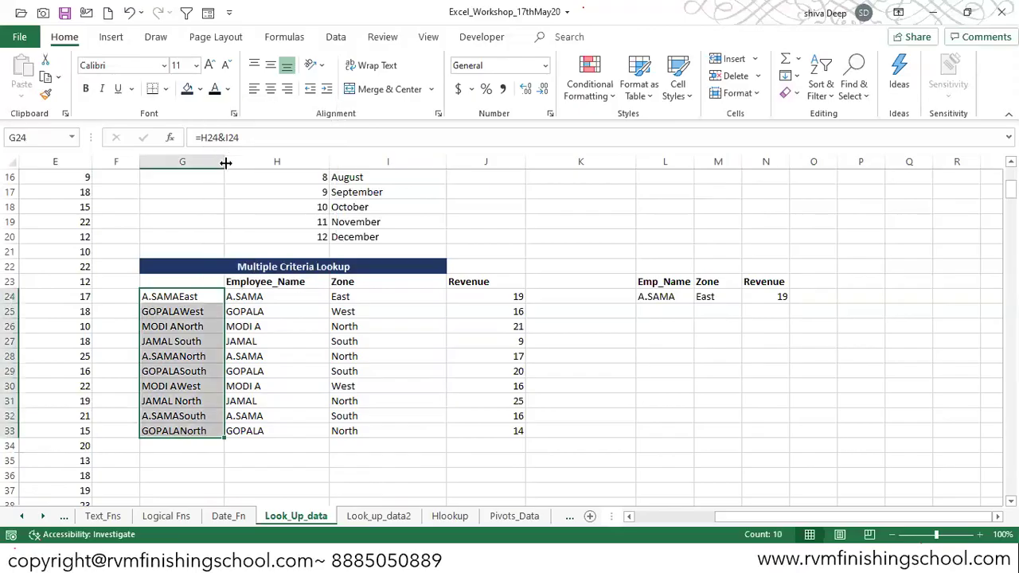
left_click(581, 443)
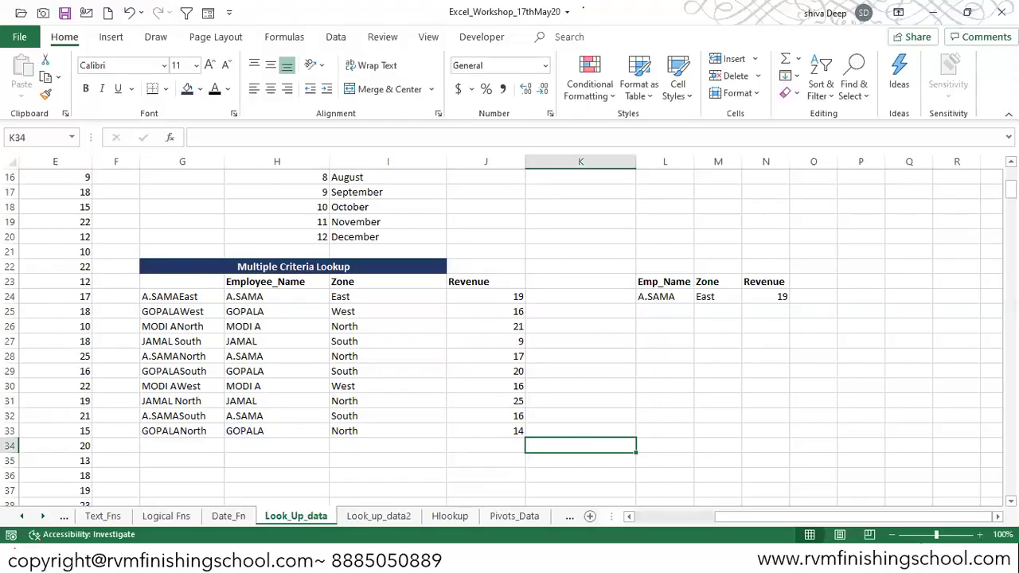
Review the employee lookup in G4:I4 on Look_Up_data, including the VLOOKUP formula in I4 and its table range
scroll(509, 335, "up", 5)
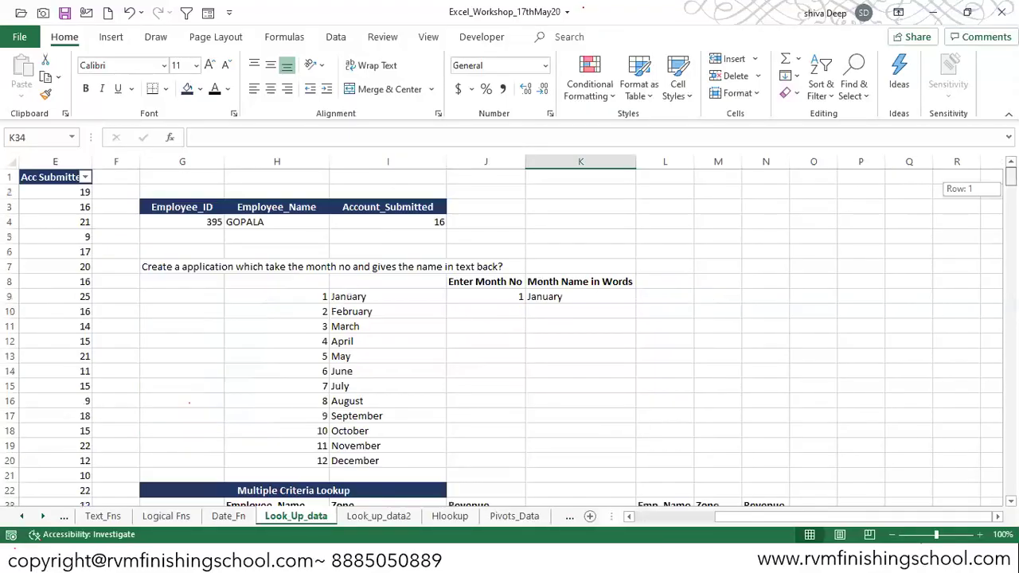
left_click(355, 222)
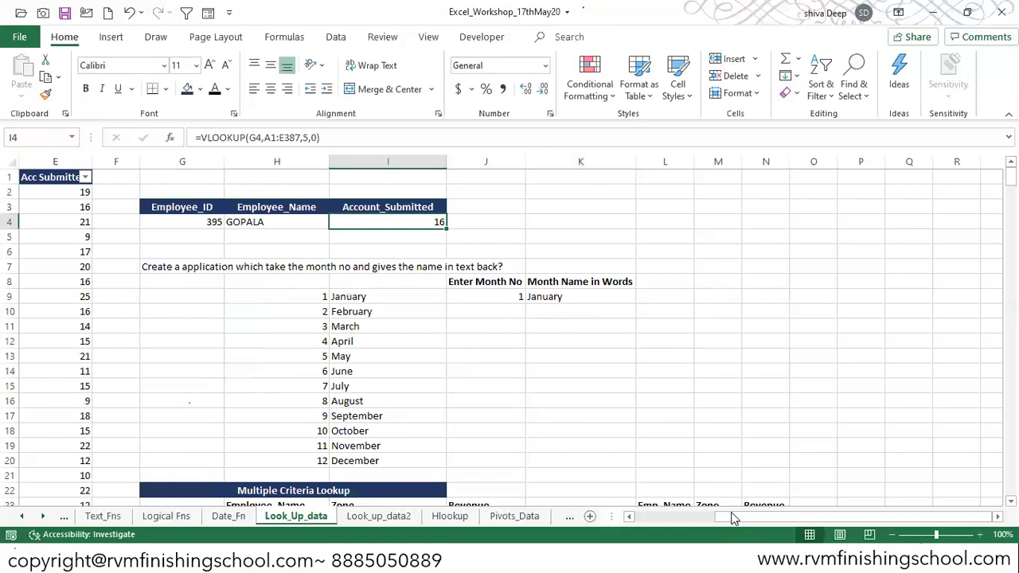
left_click_drag(714, 520, 637, 520)
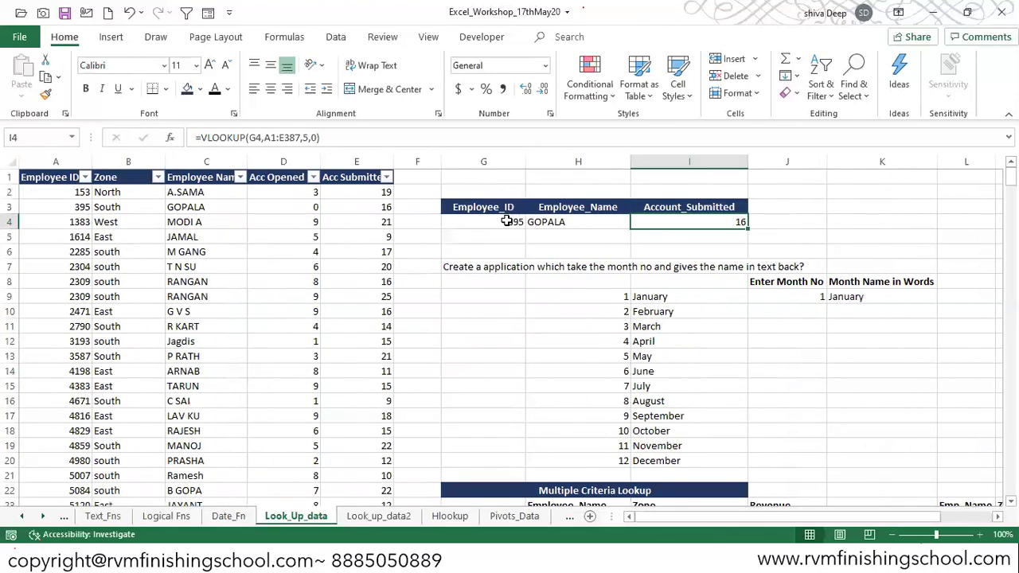
left_click(494, 219)
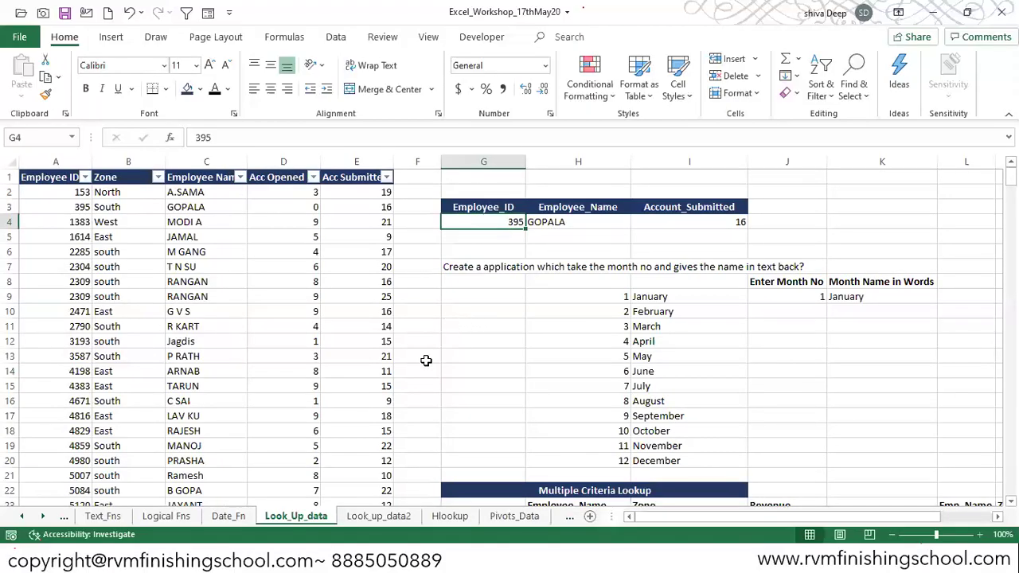
left_click(373, 514)
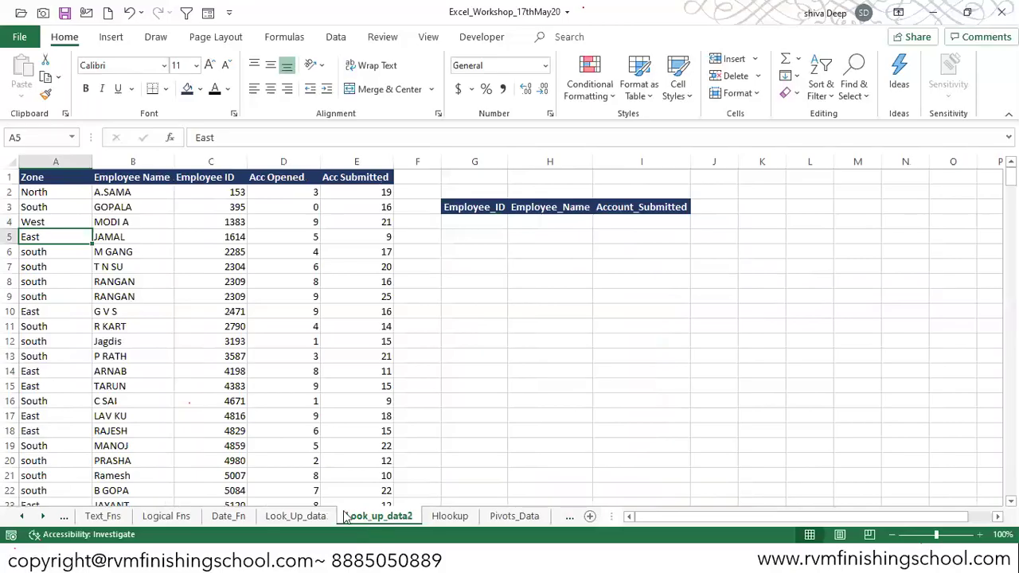
left_click(299, 516)
left_click(673, 232)
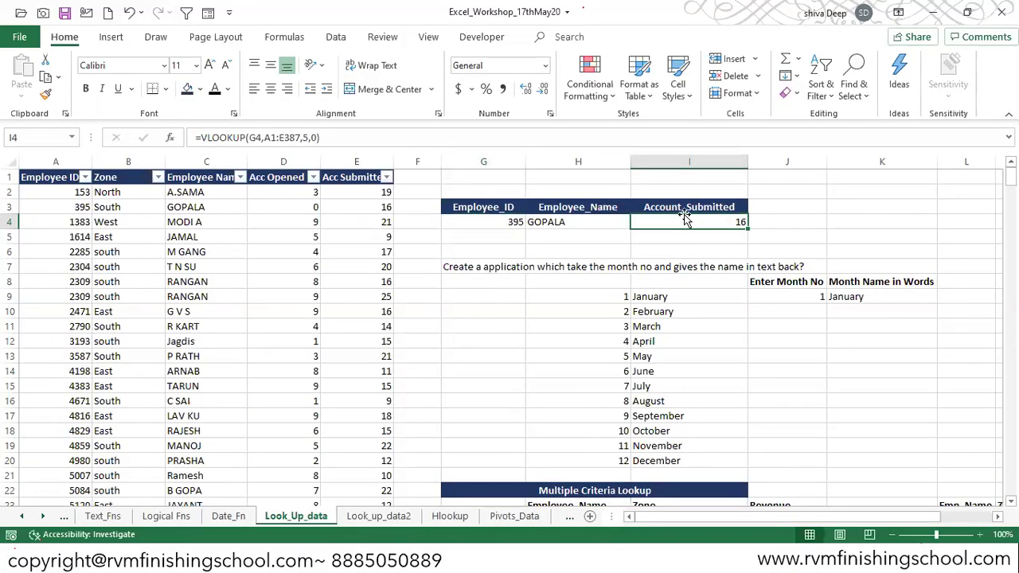
double_click(664, 231)
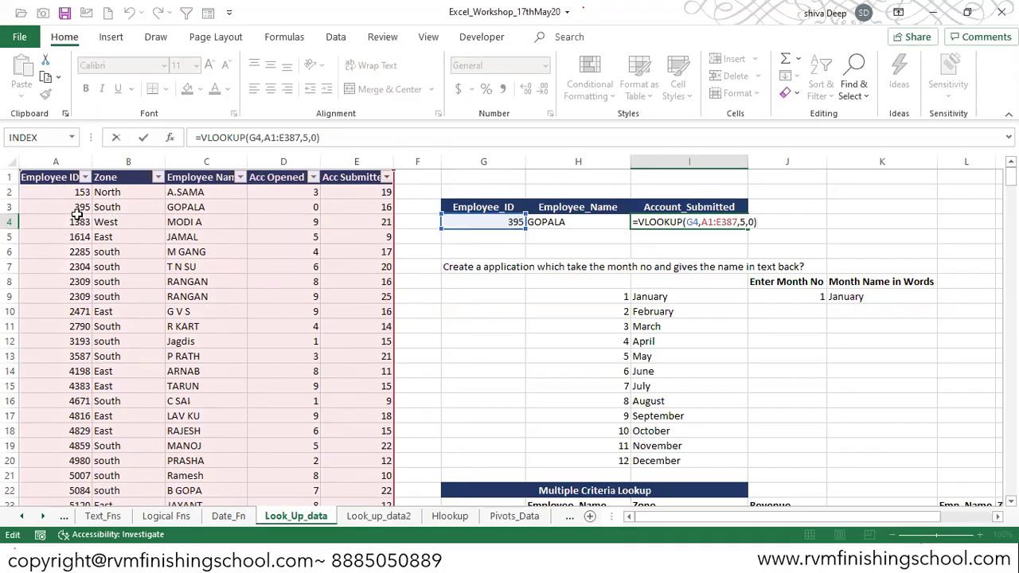
left_click(705, 222)
key("Return")
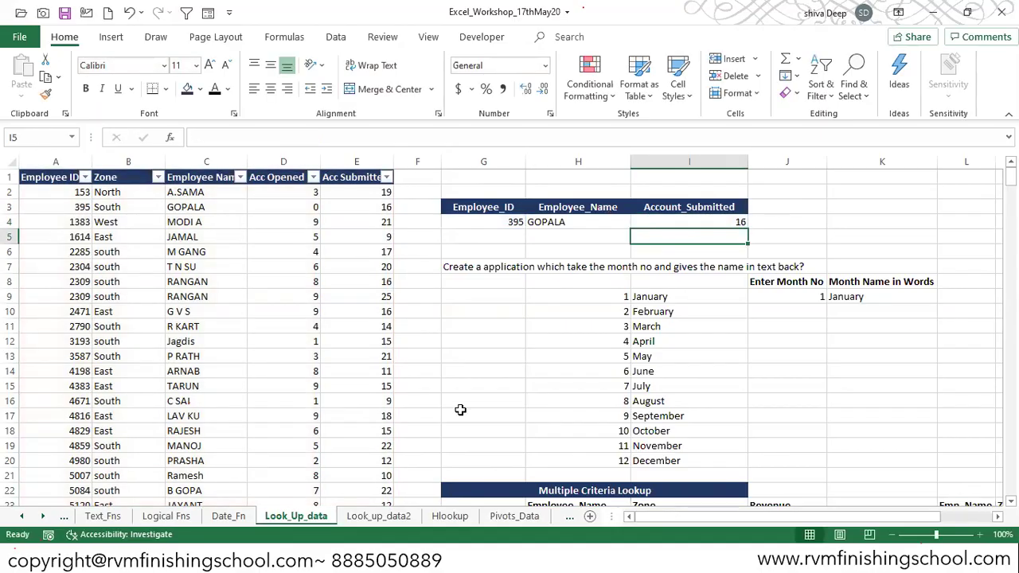
Examine the column order on Look_up_data2, comparing the Employee ID column with the name, zone and account columns
left_click(382, 516)
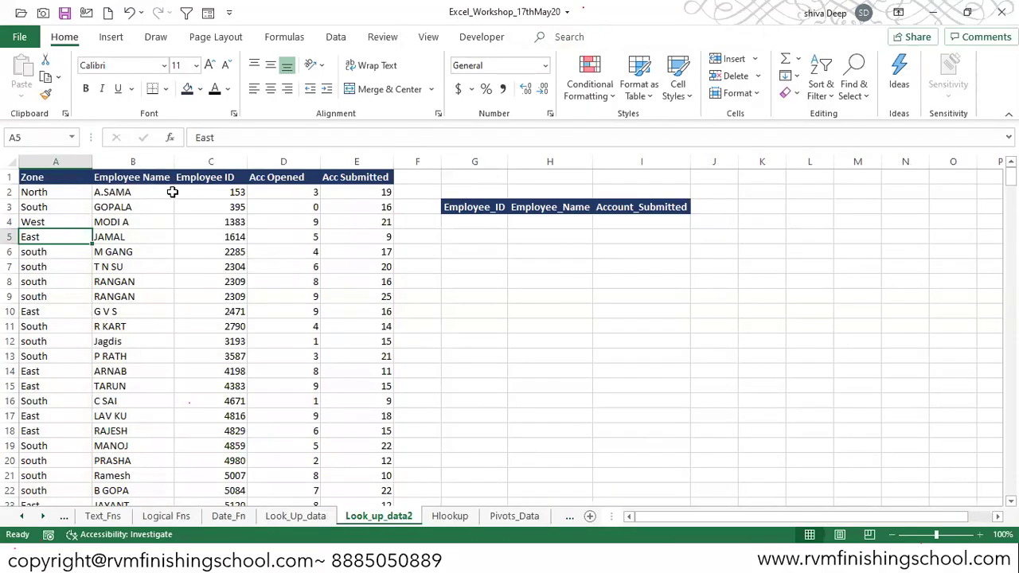
left_click(70, 178)
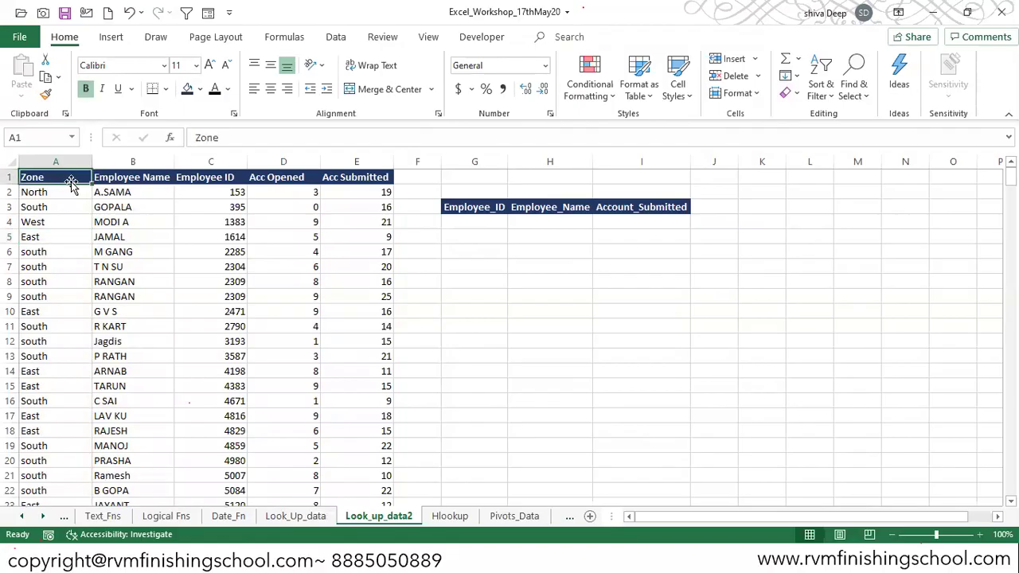
left_click(213, 160)
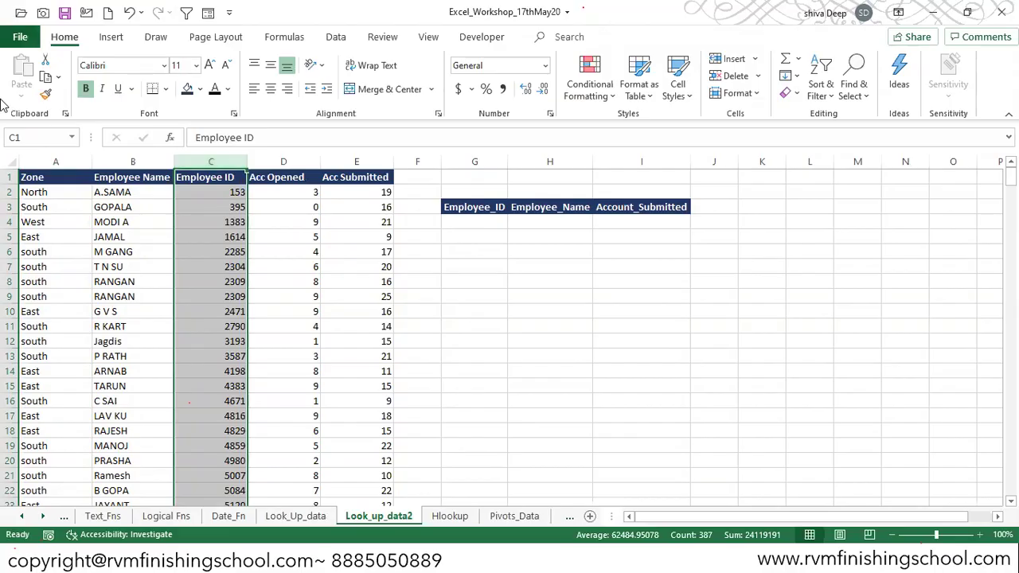
left_click_drag(151, 192, 70, 192)
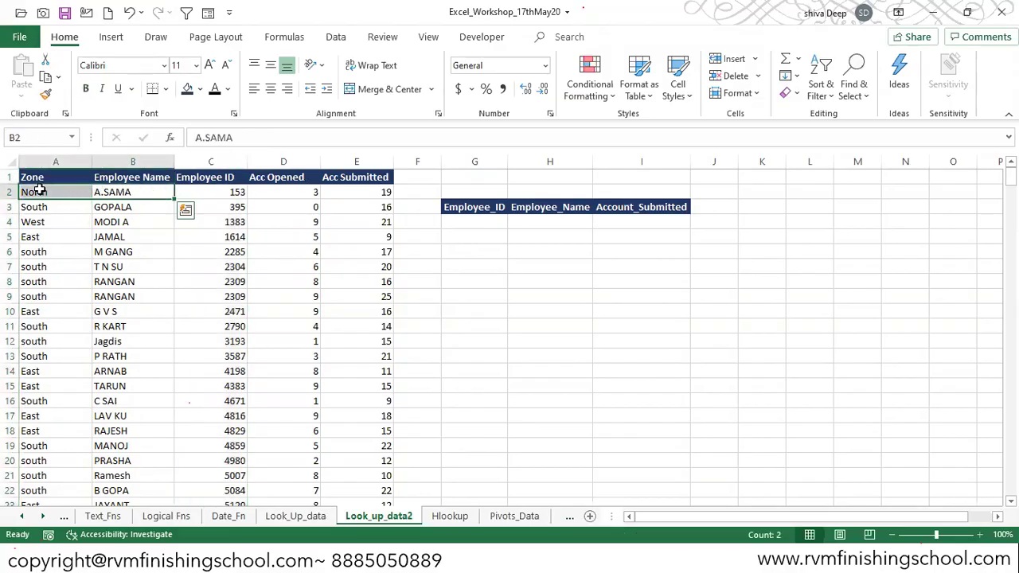
left_click(528, 209)
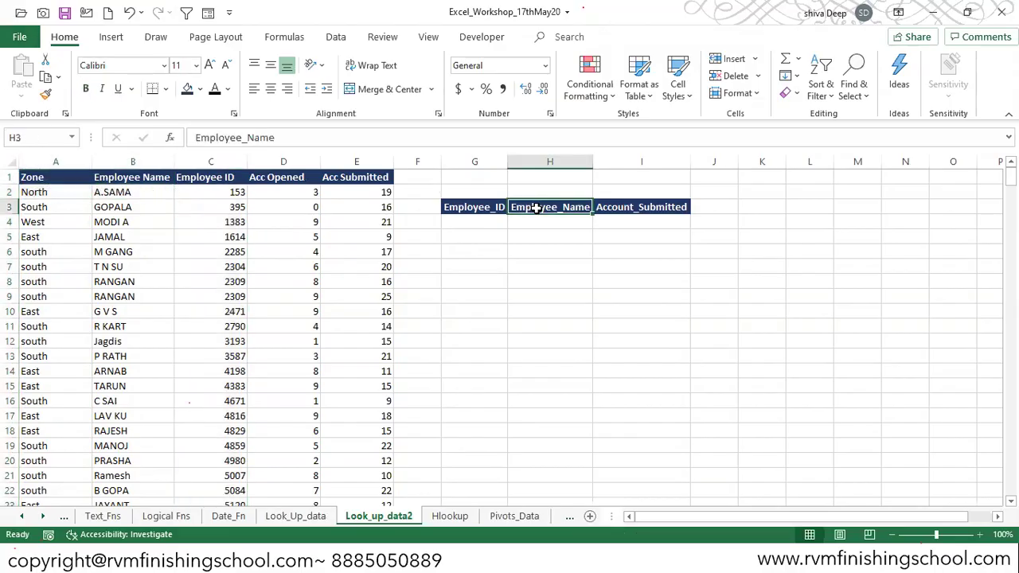
left_click(531, 221)
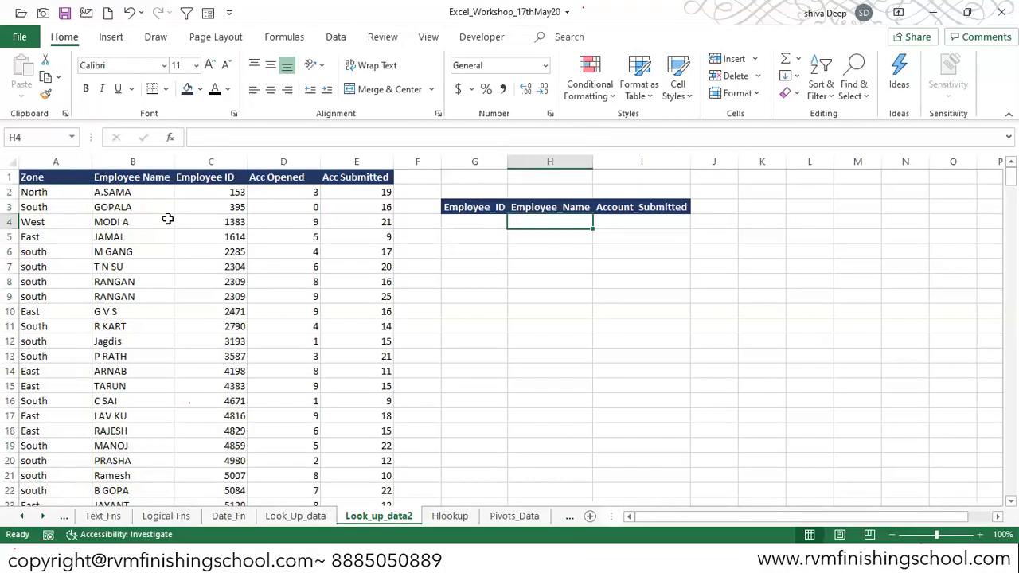
left_click_drag(222, 161, 369, 160)
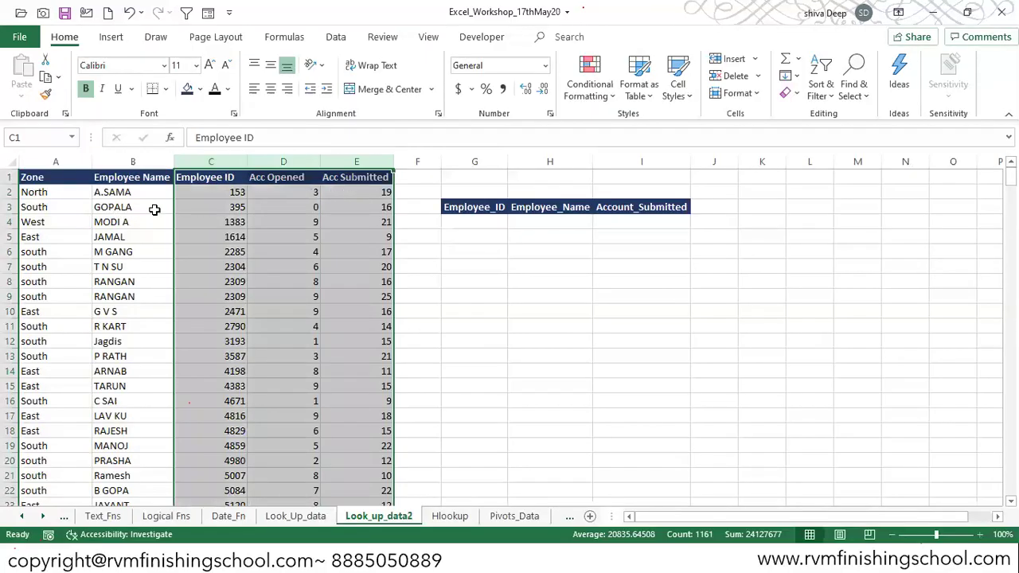
Enter the employee ID from C3 as the lookup value in G4 on Look_up_data2
left_click(459, 222)
type("395")
key("Return")
key("Up")
key("Right")
key("Right")
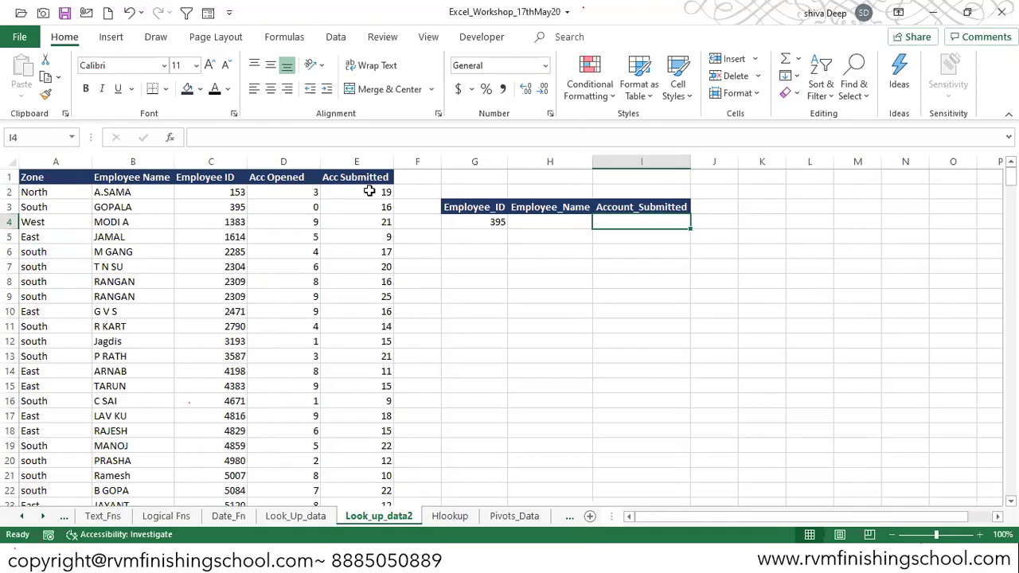
Enter =VLOOKUP(G4,C1:E387,3,0) in I4 to return the accounts submitted for the employee ID
left_click(529, 221)
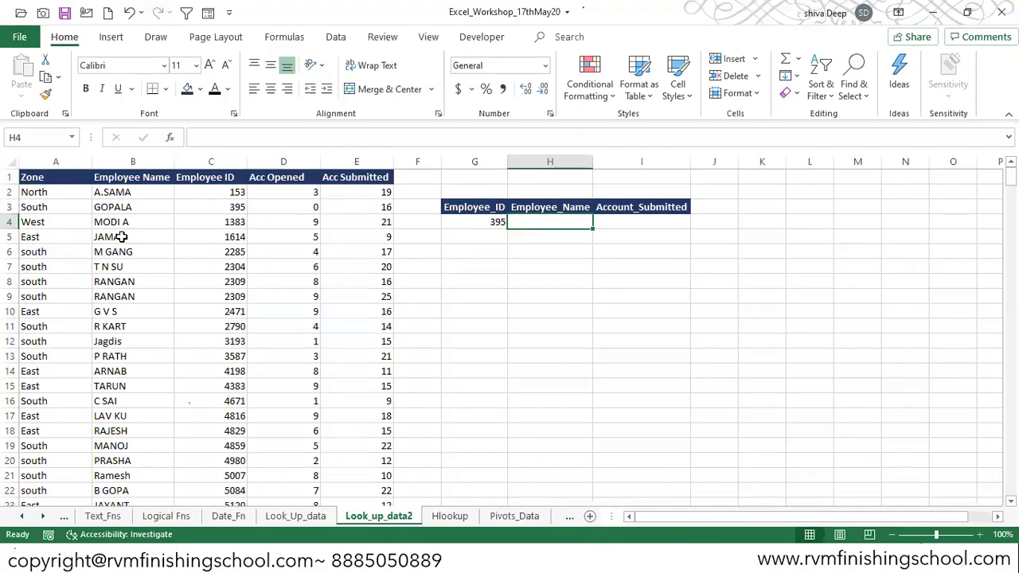
key("Tab")
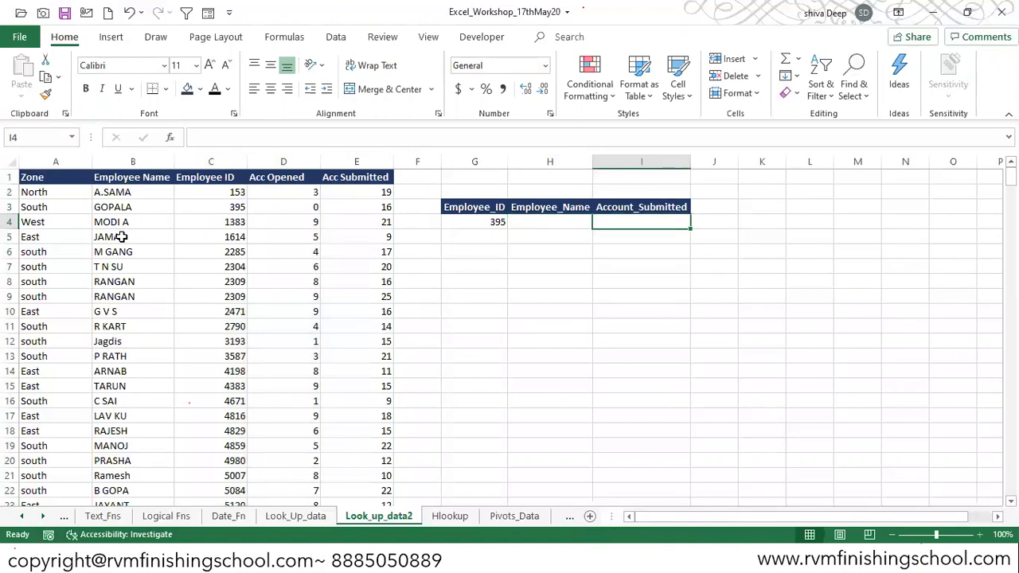
type("=vl")
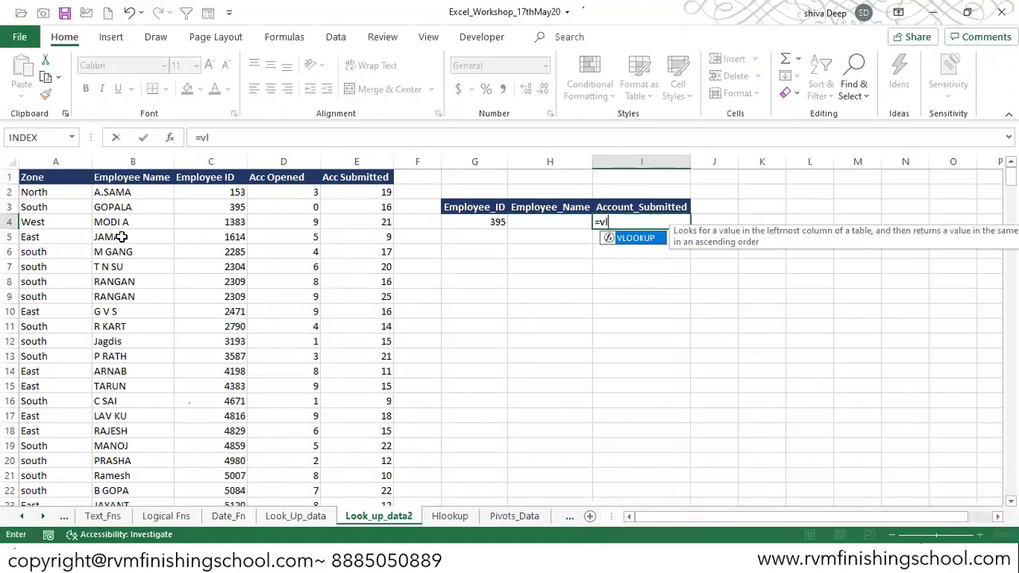
key("Tab")
key("Left")
key("Left")
type(",")
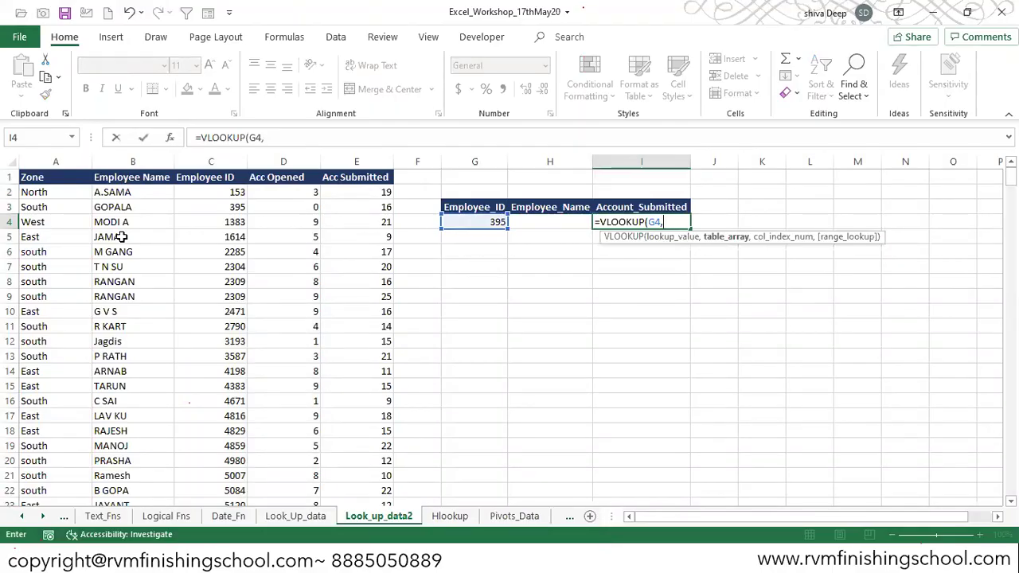
key("Left")
key("Left")
key("Left")
key("Up")
key("Up")
key("Up")
key("Left")
key("Left")
key("Left")
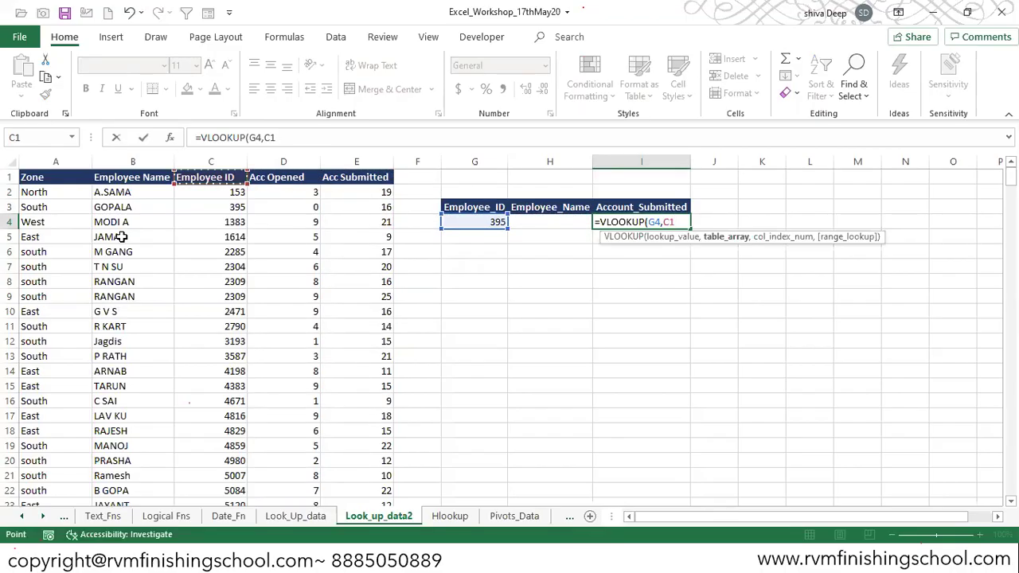
key("shift+Right")
key("shift+Right")
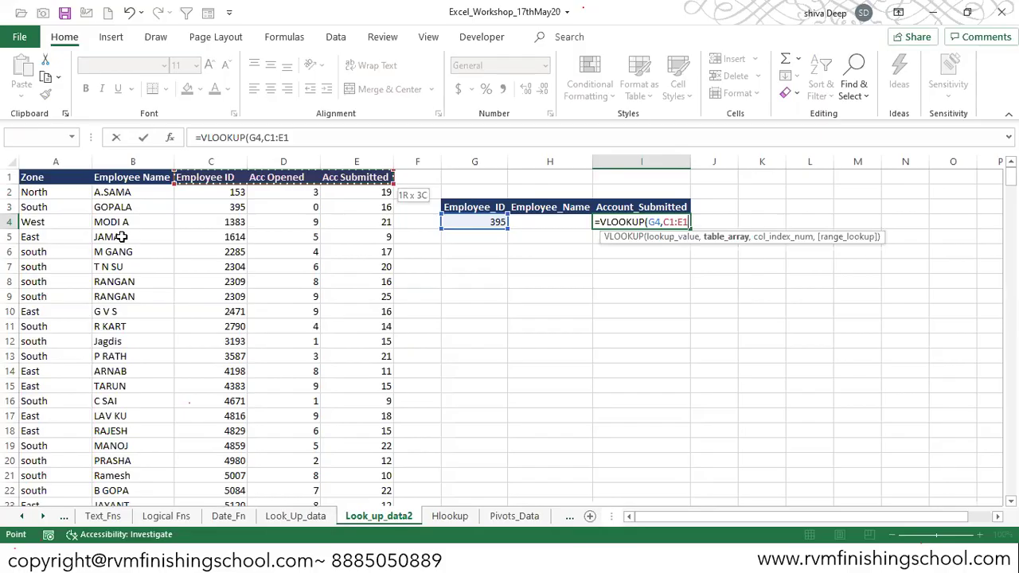
key("ctrl+shift+Down")
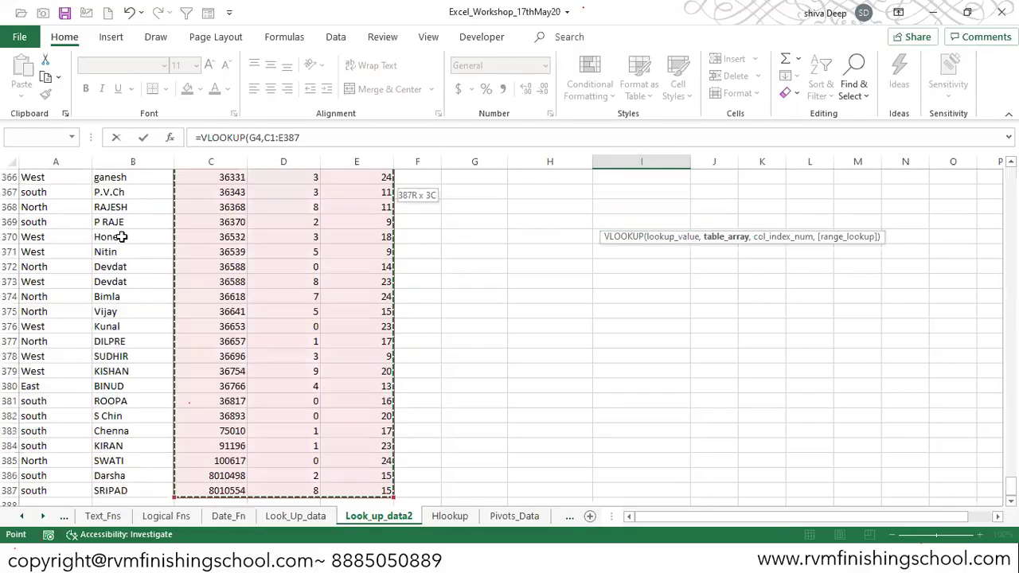
type(",3,0")
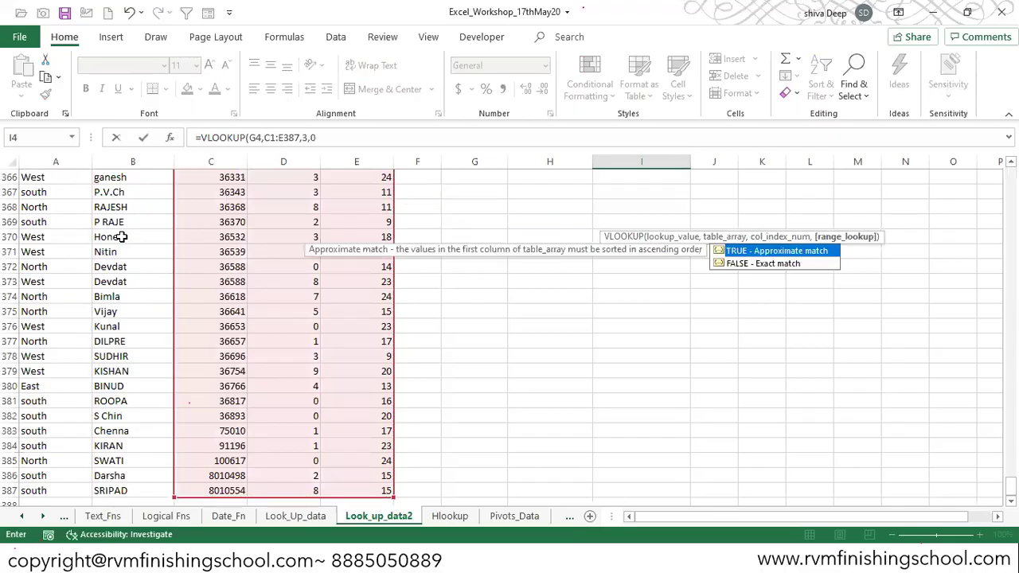
key("Return")
key("Up")
key("Up")
key("Up")
key("Down")
key("Down")
key("Down")
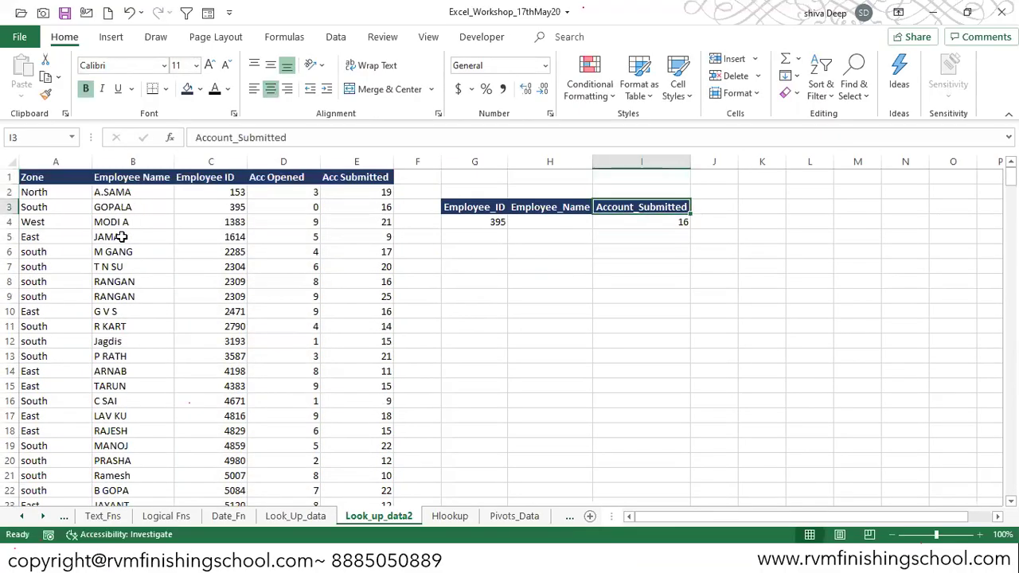
key("Left")
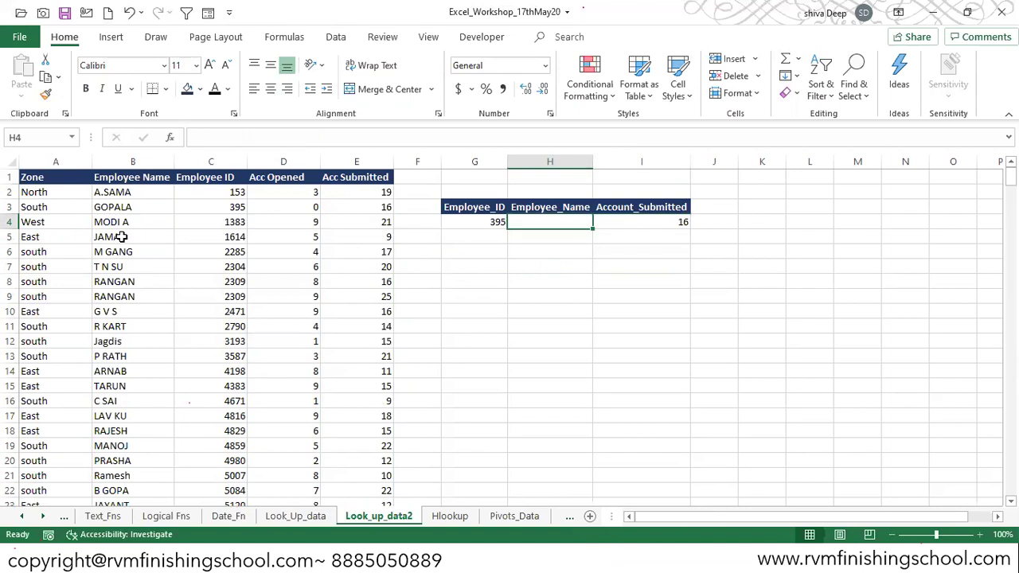